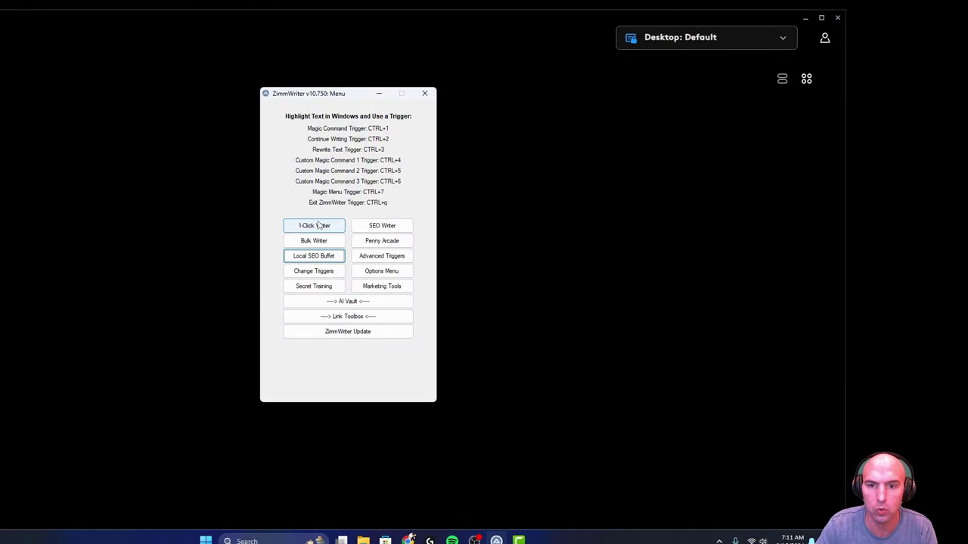
# Step: Open the Local SEO Buffet form from the ZimmWriter main menu
pyautogui.click(313, 256)
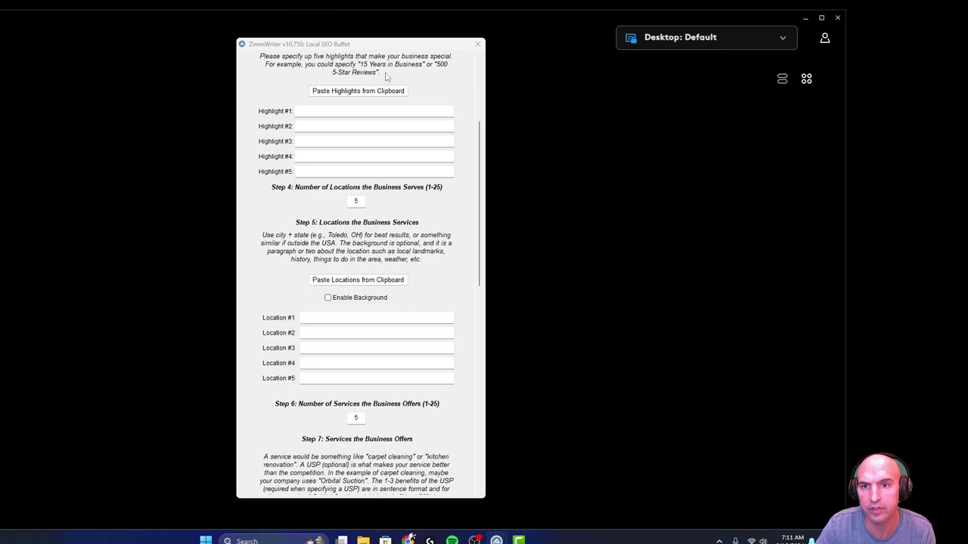
# Step: Enter highlights '15 Years Experience', 'Voted #1 CRM Company' and 'Multi-Award Winning Software Team'
pyautogui.click(301, 110)
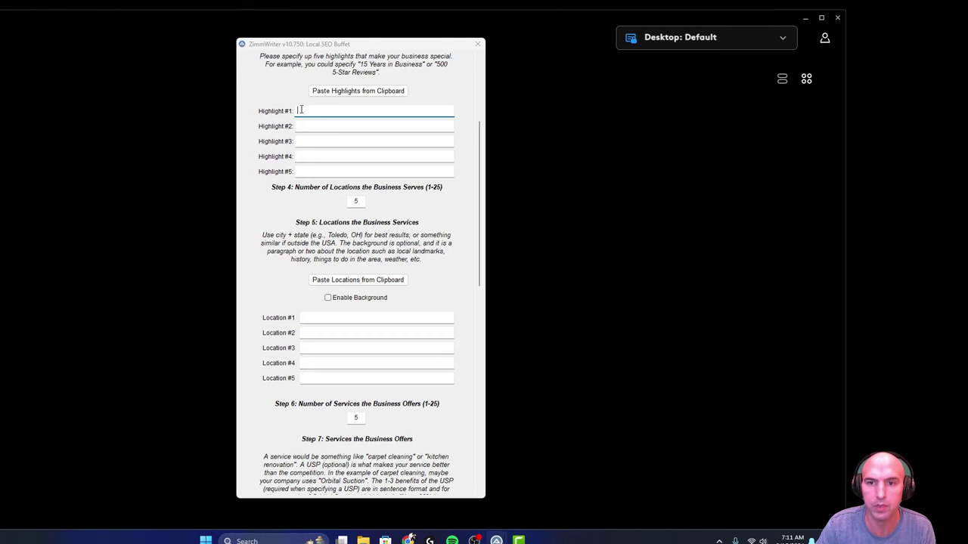
pyautogui.write('15 Yea')
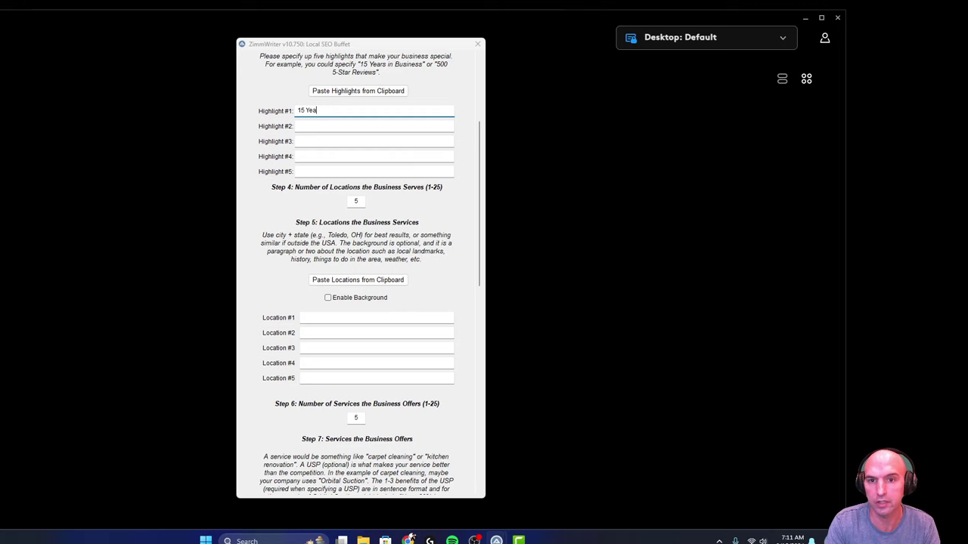
pyautogui.write('rs Experience')
pyautogui.press('Tab')
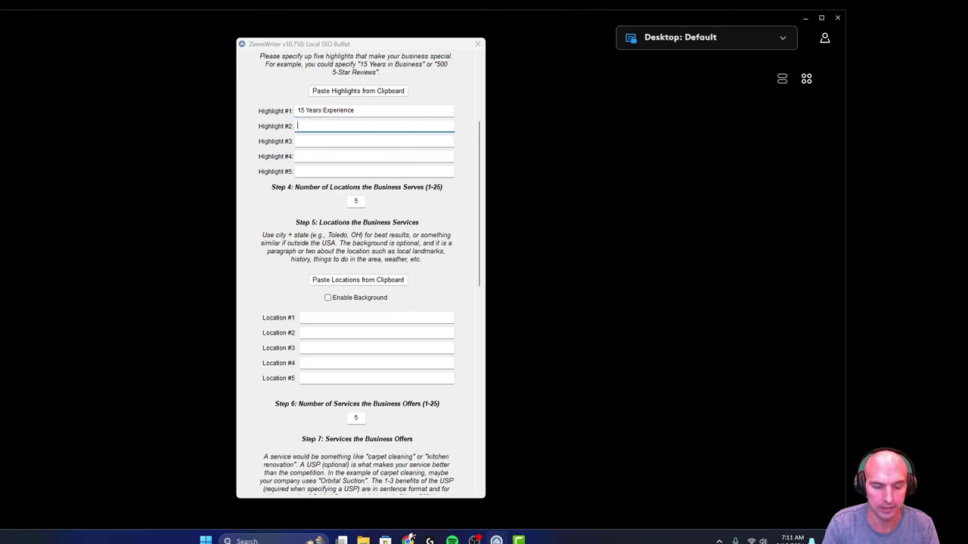
pyautogui.write('Voted #')
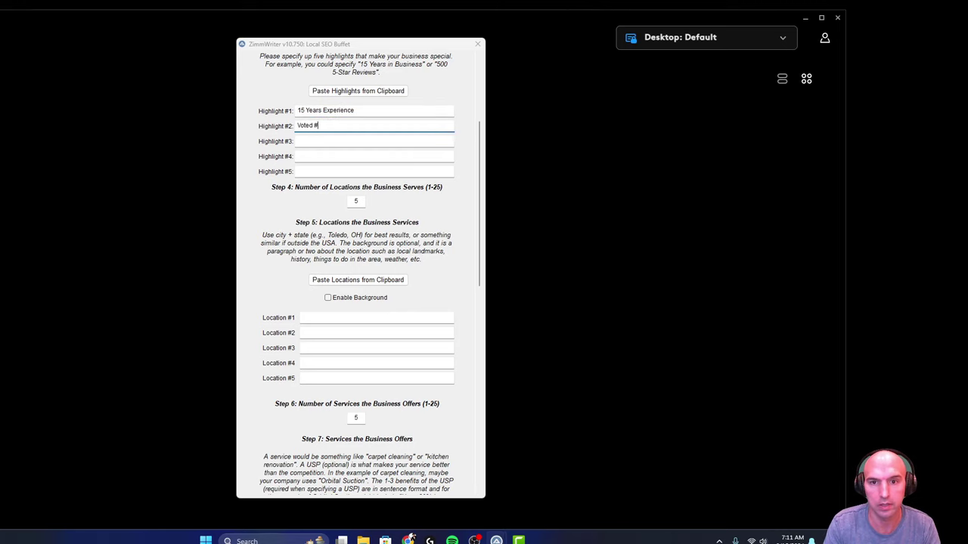
pyautogui.write('1 CRM')
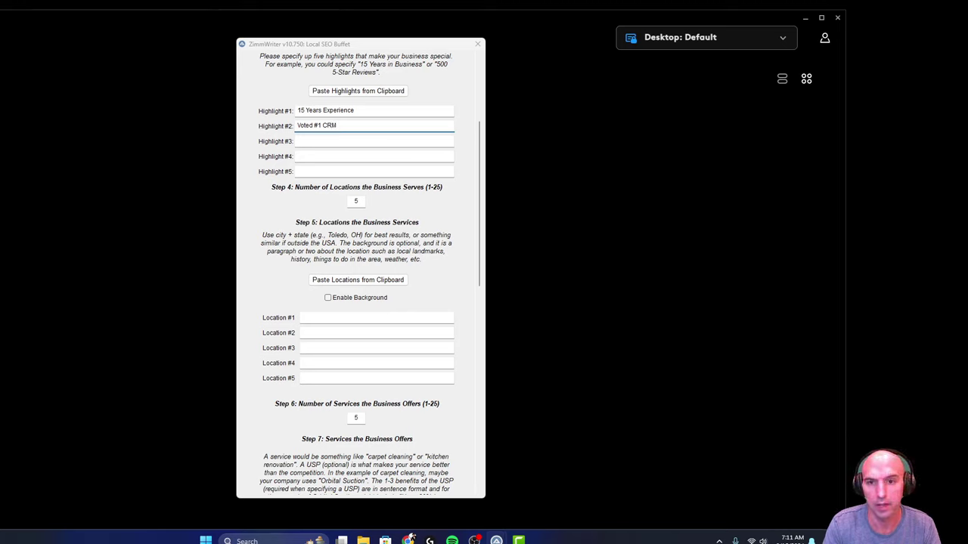
pyautogui.write(' Company')
pyautogui.press('Tab')
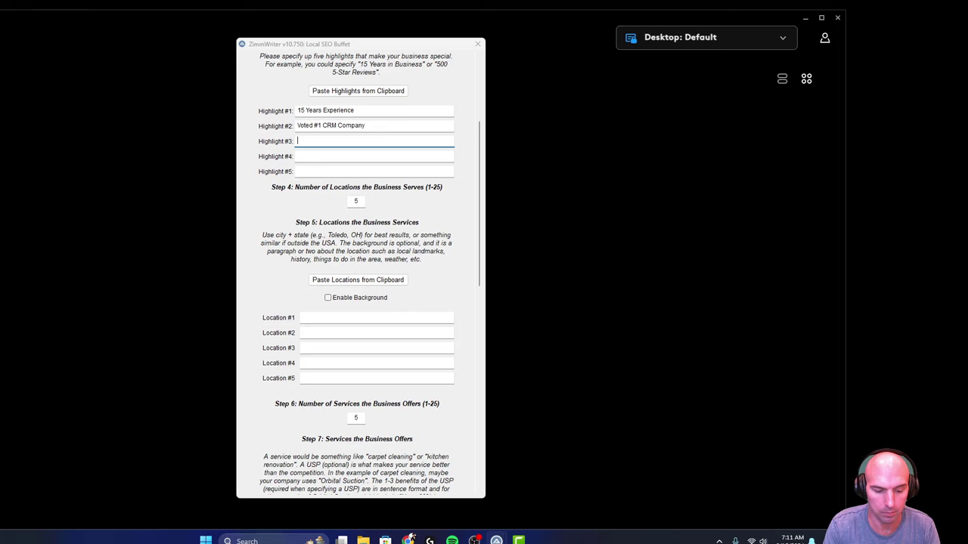
pyautogui.write('Mult')
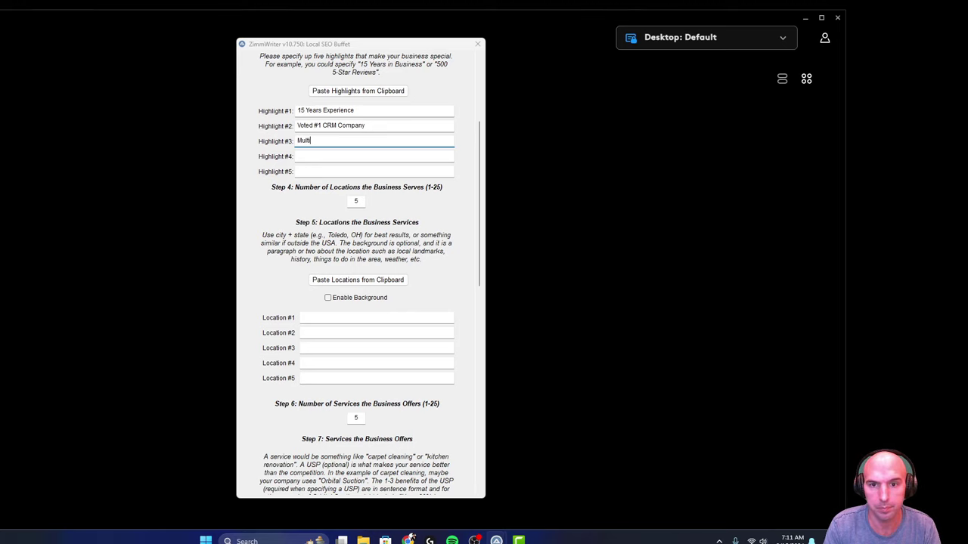
pyautogui.write('i-Award Winning')
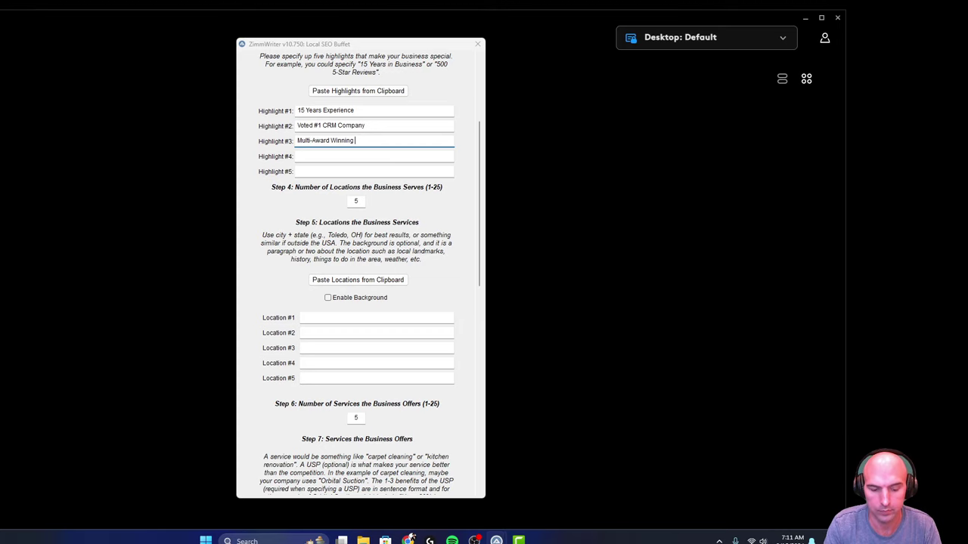
pyautogui.write(' Software Team')
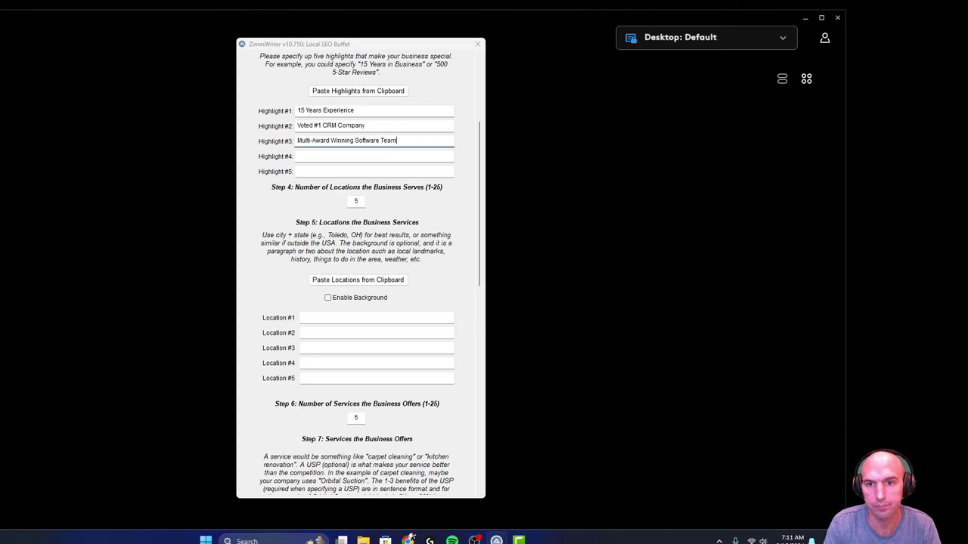
pyautogui.press('Tab')
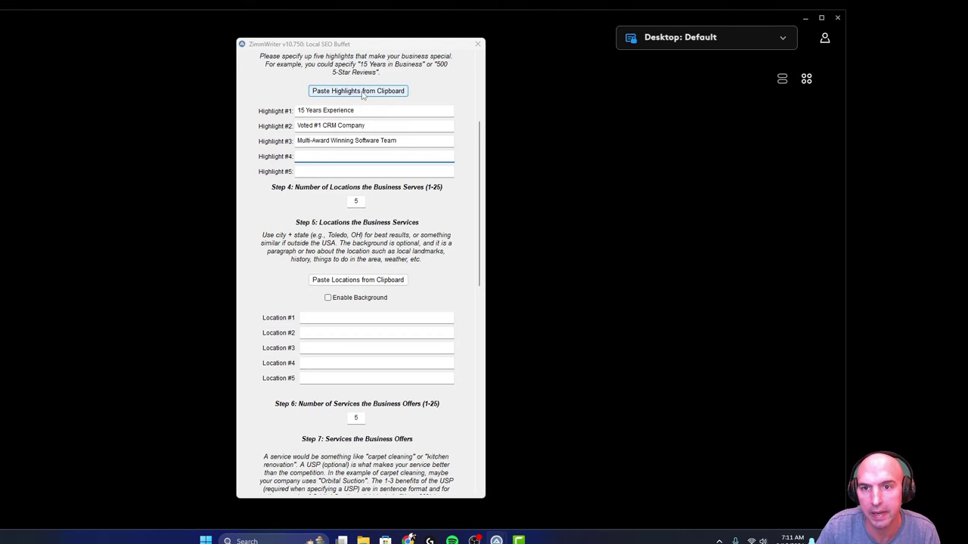
pyautogui.click(327, 298)
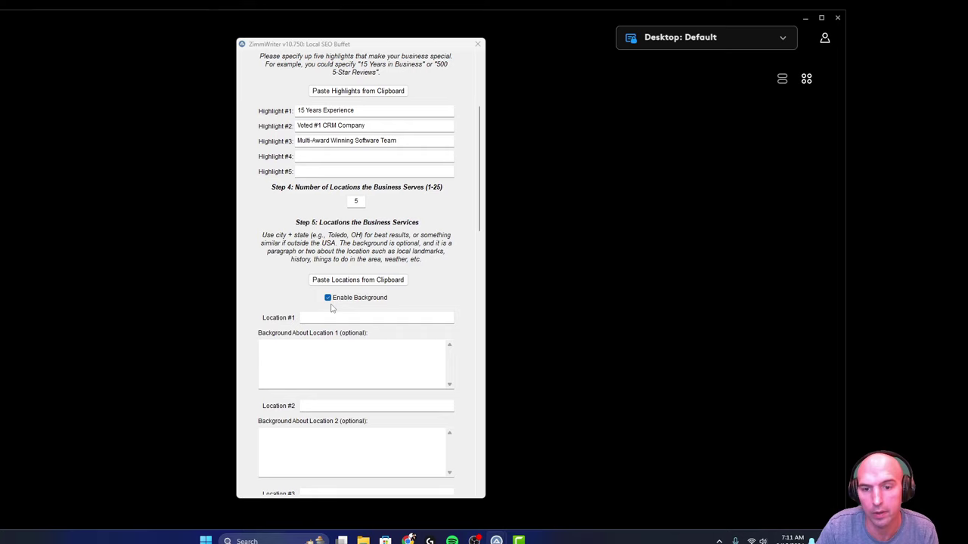
pyautogui.click(314, 316)
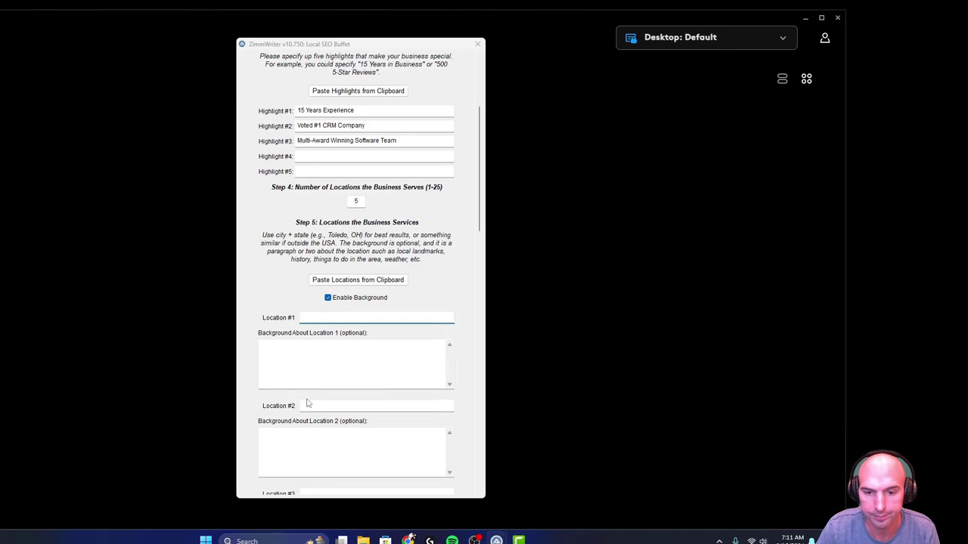
pyautogui.scroll(-1, 307, 400)
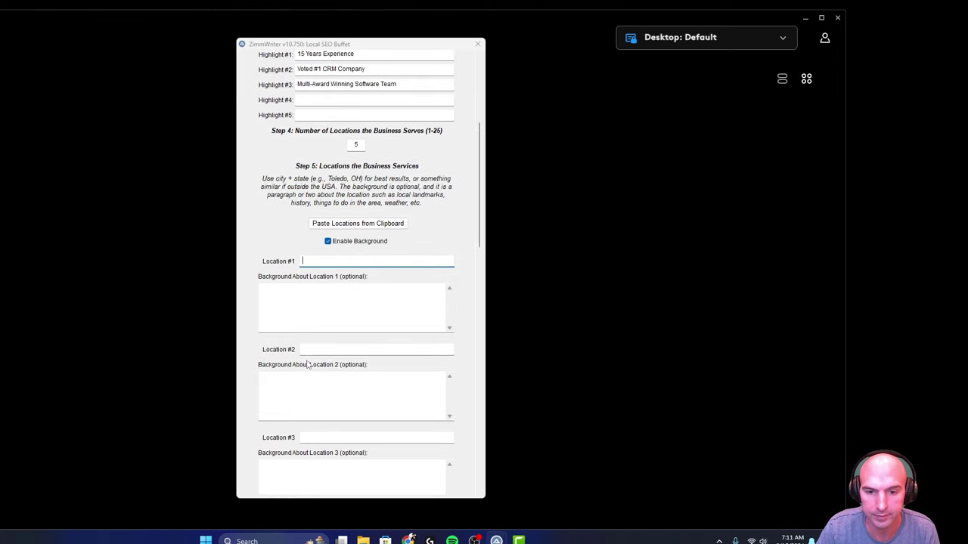
pyautogui.click(328, 242)
pyautogui.scroll(-2, 369, 323)
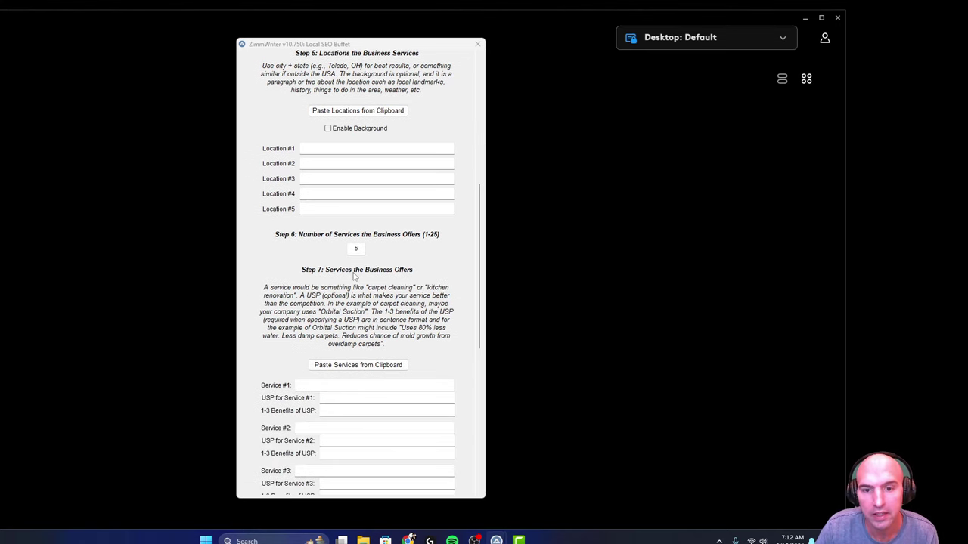
pyautogui.scroll(-2, 353, 272)
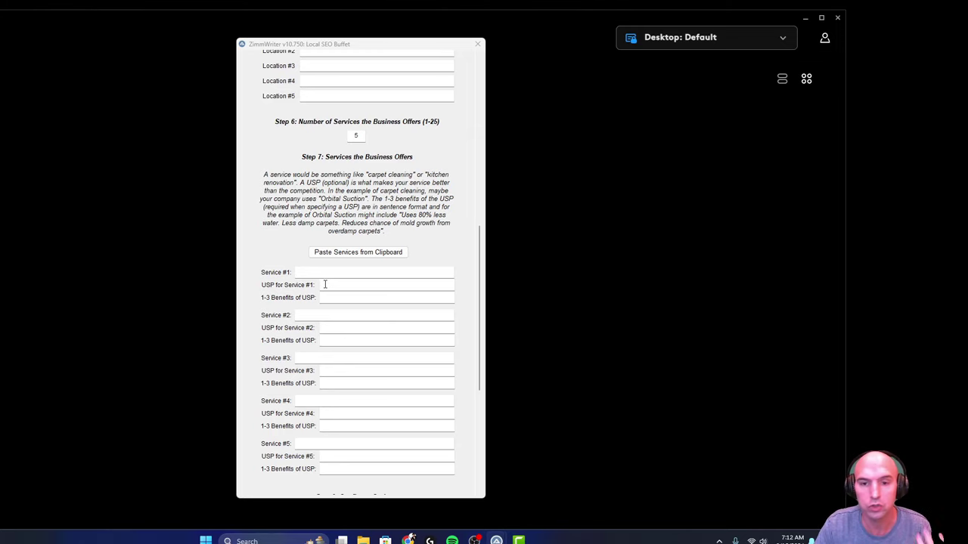
pyautogui.click(321, 273)
pyautogui.scroll(10, 320, 274)
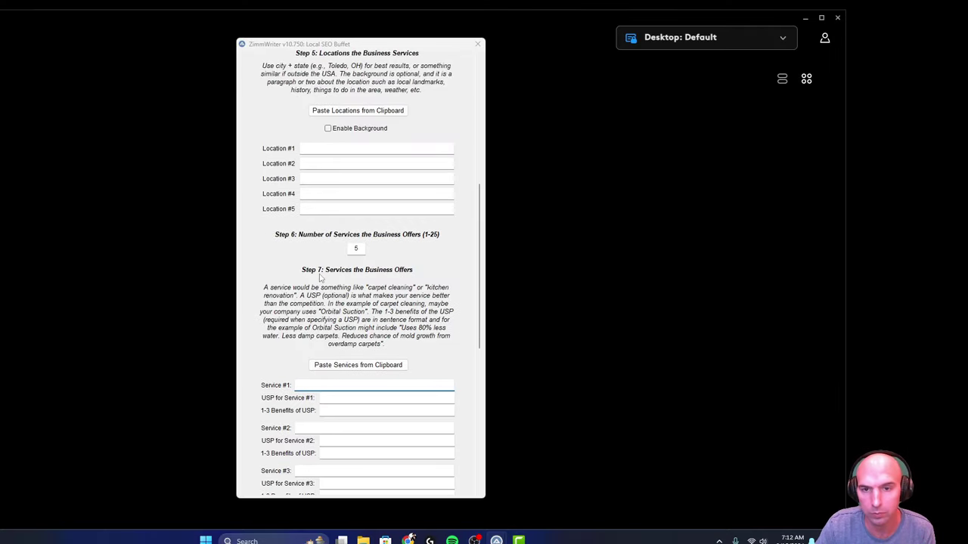
pyautogui.scroll(-12, 314, 274)
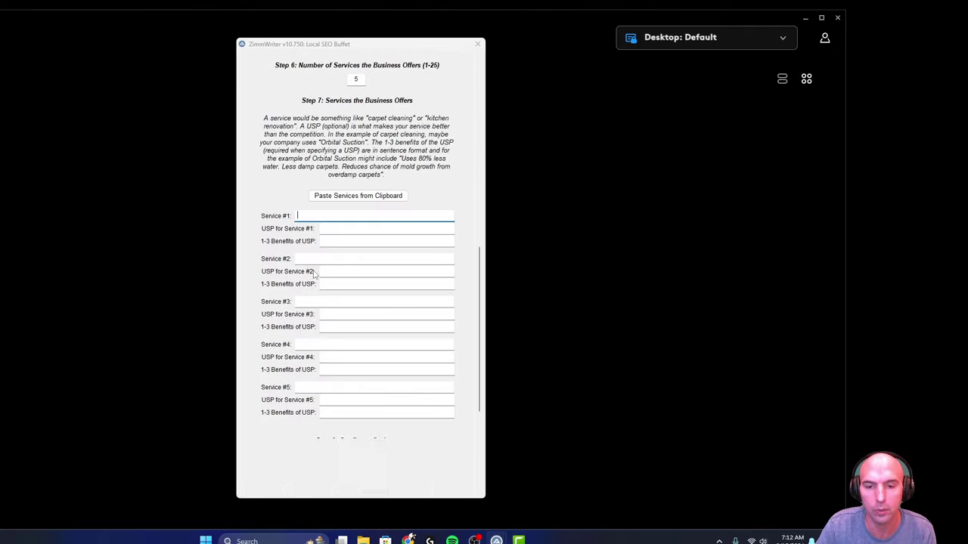
pyautogui.scroll(4, 401, 120)
pyautogui.scroll(5, 402, 119)
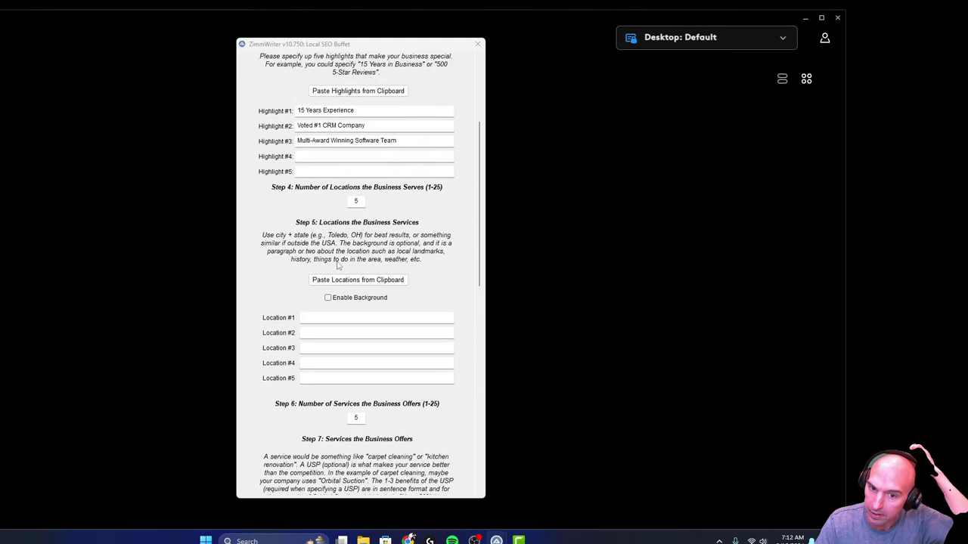
# Step: Change the location count to 2 and enter Brea, California and Seattle, Washington
pyautogui.click(310, 318)
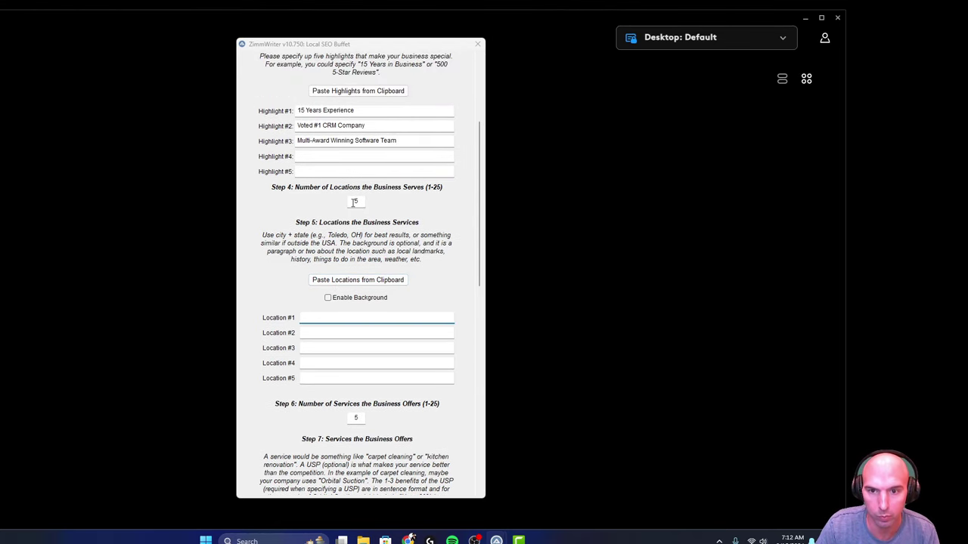
pyautogui.doubleClick(354, 201)
pyautogui.write('2')
pyautogui.click(345, 315)
pyautogui.click(329, 319)
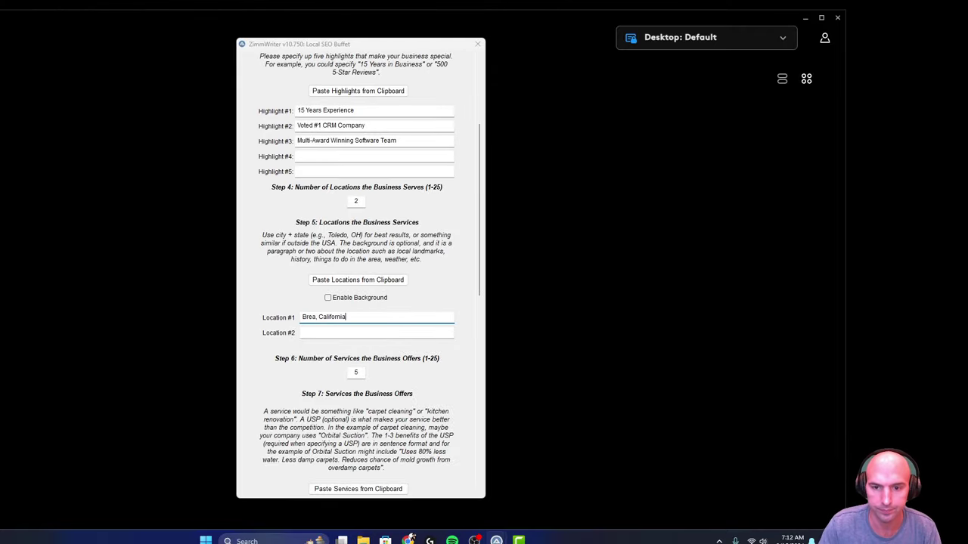
pyautogui.click(332, 334)
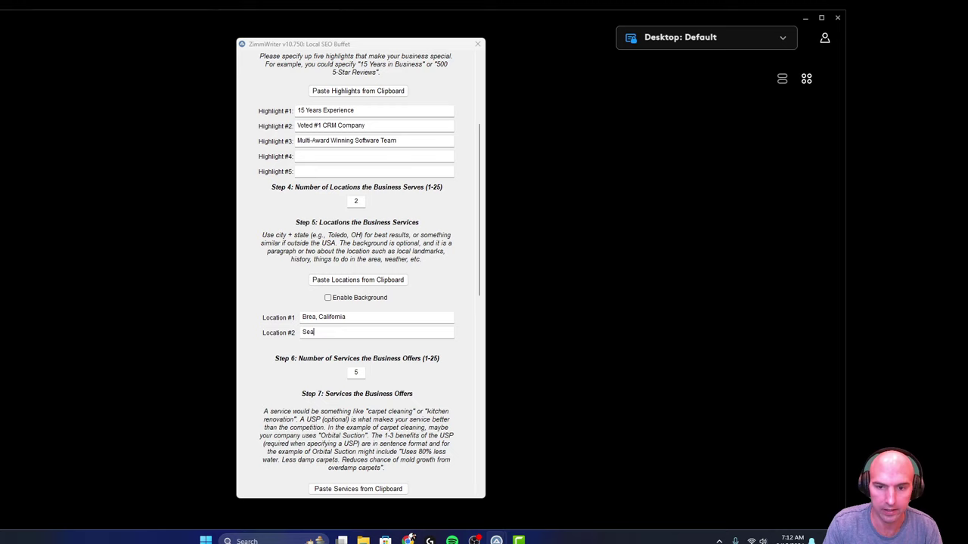
pyautogui.write('Seattle, Washing')
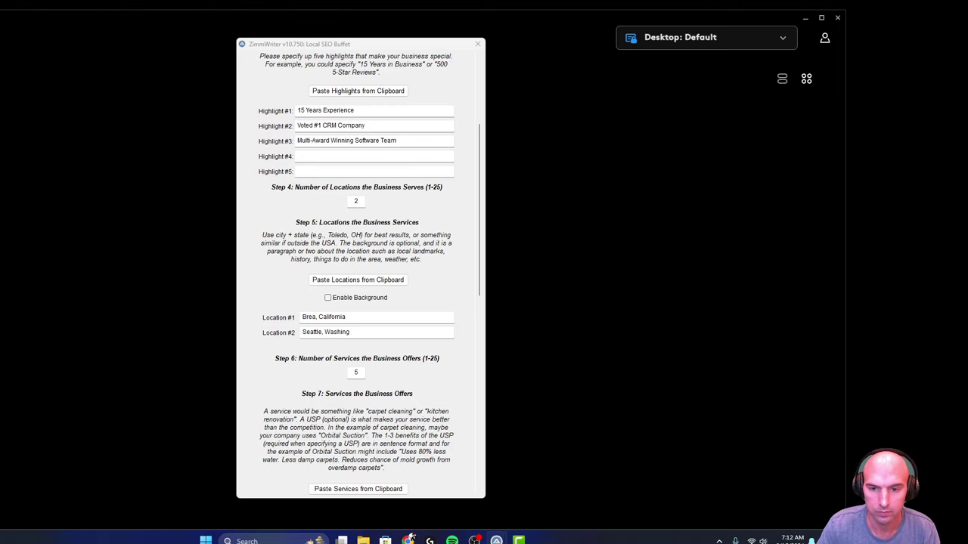
pyautogui.write('ton')
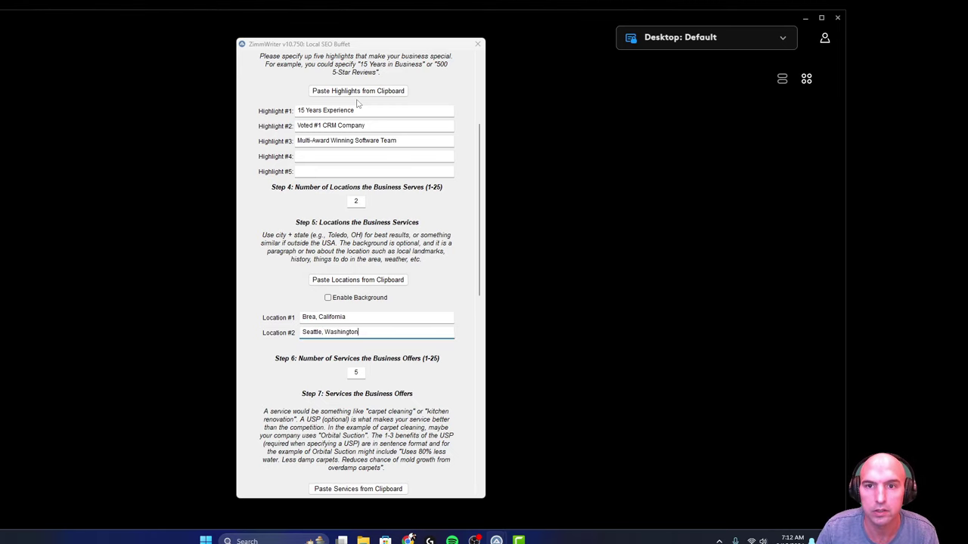
# Step: Fill Highlight #4 with 'Best In 2024 For Local Business'
pyautogui.scroll(3, 367, 113)
pyautogui.click(318, 325)
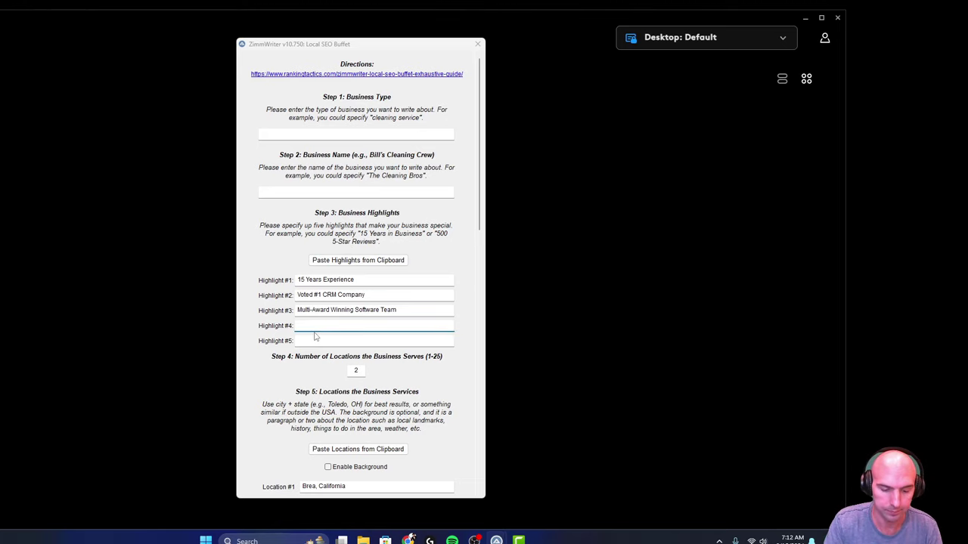
pyautogui.write('Best In 2')
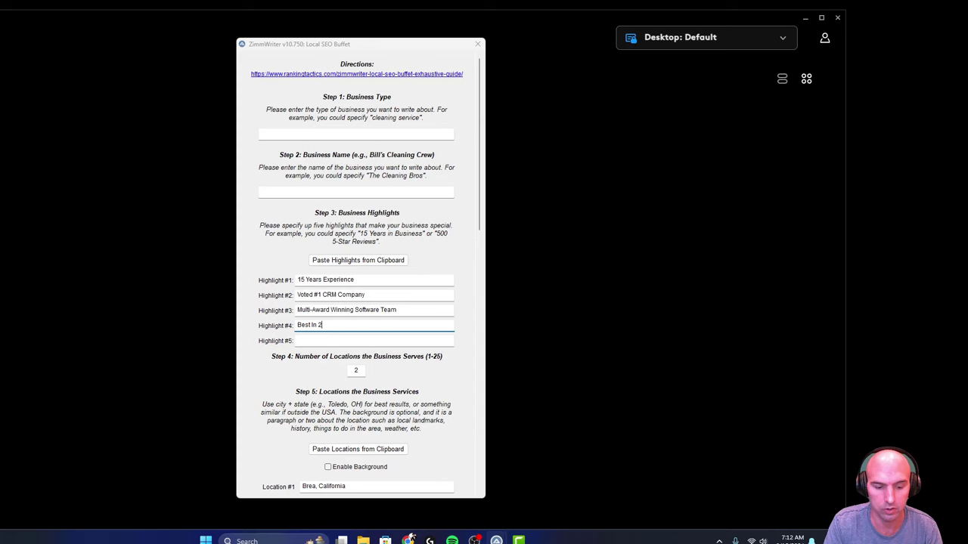
pyautogui.write('024 For Local Business')
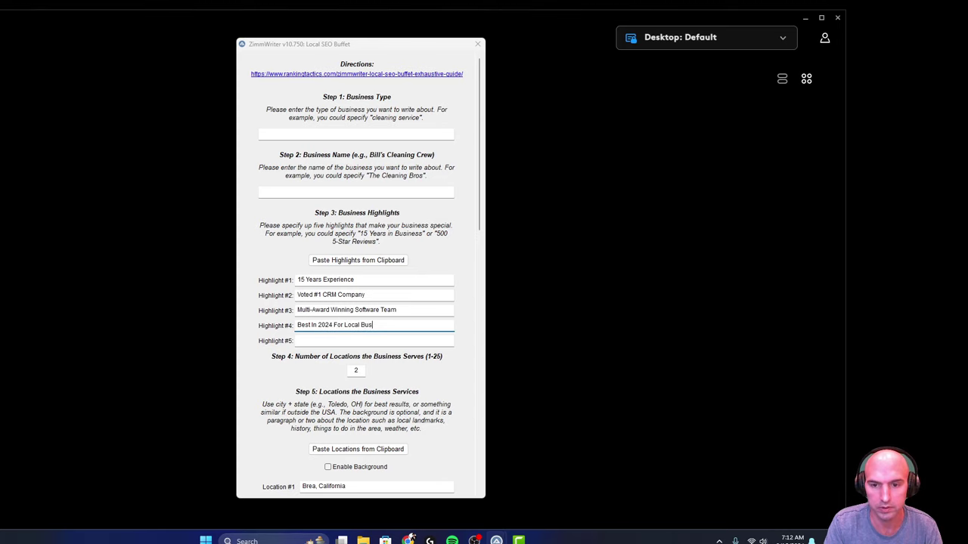
# Step: Type Highlight #5 starting 'I am Amazing', correcting the typos along the way
pyautogui.click(375, 341)
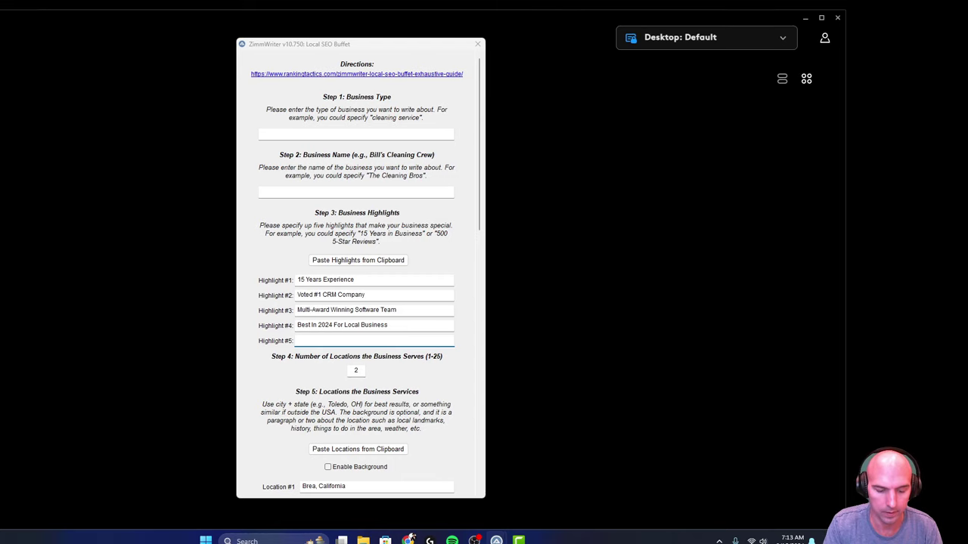
pyautogui.write('I am a')
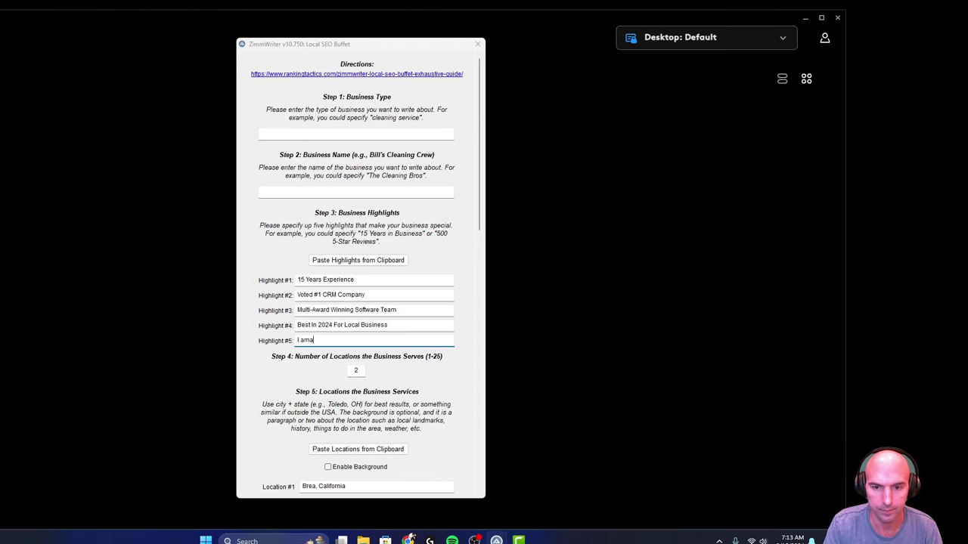
pyautogui.press('BackSpace')
pyautogui.write('Amaizng')
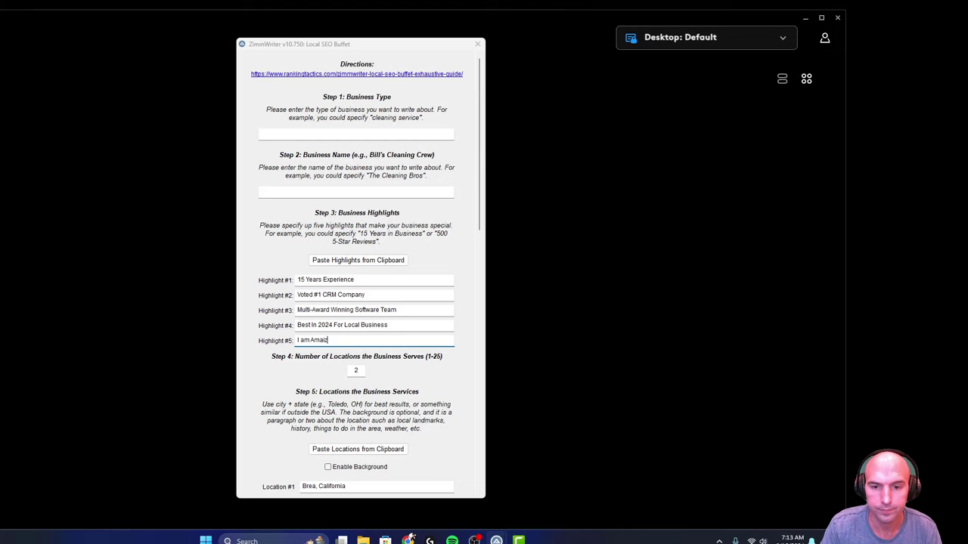
pyautogui.press('BackSpace')
pyautogui.press('BackSpace')
pyautogui.write('zin')
pyautogui.press('BackSpace')
pyautogui.press('BackSpace')
pyautogui.press('BackSpace')
pyautogui.write('zing, ')
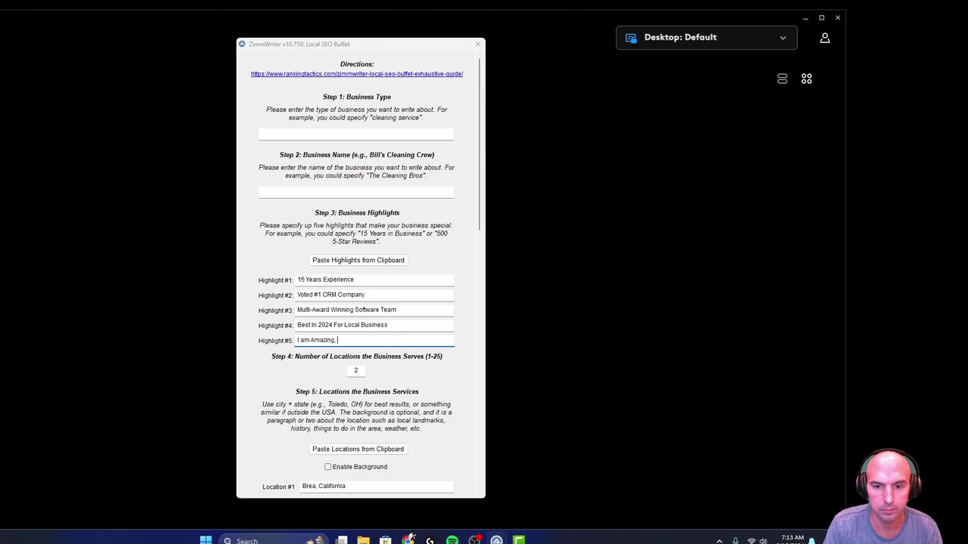
pyautogui.write('Bet')
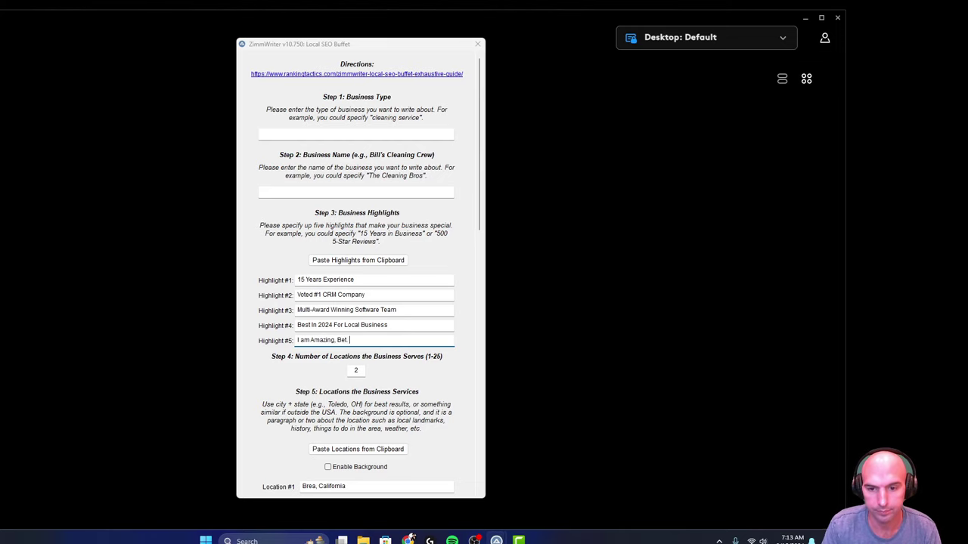
pyautogui.scroll(-3, 324, 344)
# Step: Add service Facebook with USP 'Unique Facebook Bypass' and benefit 'Automation For Facebook Without Being Banned.'
pyautogui.scroll(-3, 388, 322)
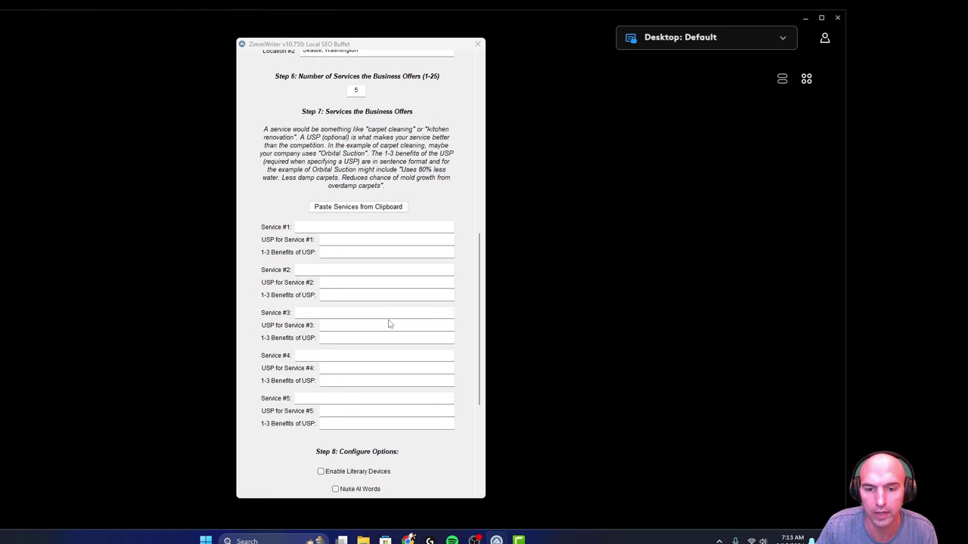
pyautogui.click(326, 227)
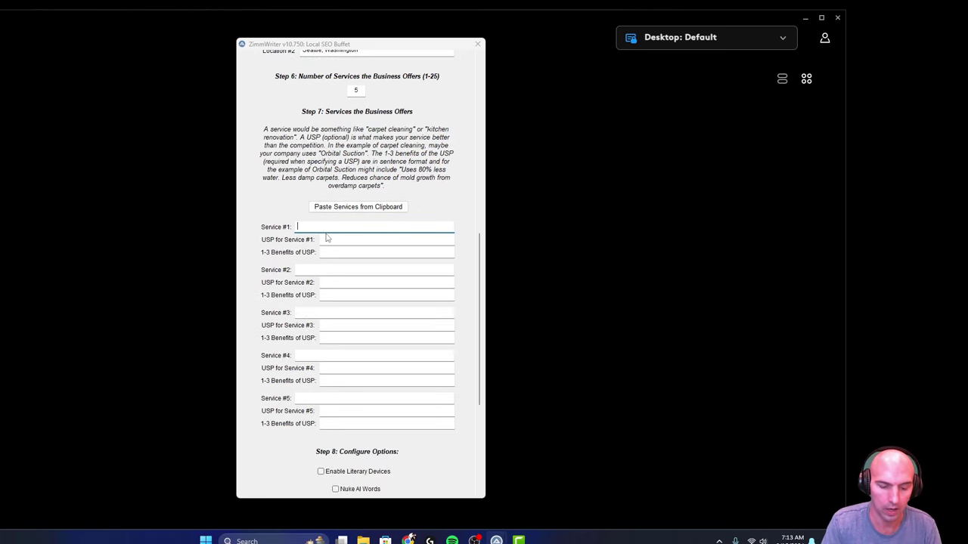
pyautogui.write('Facebook CRM')
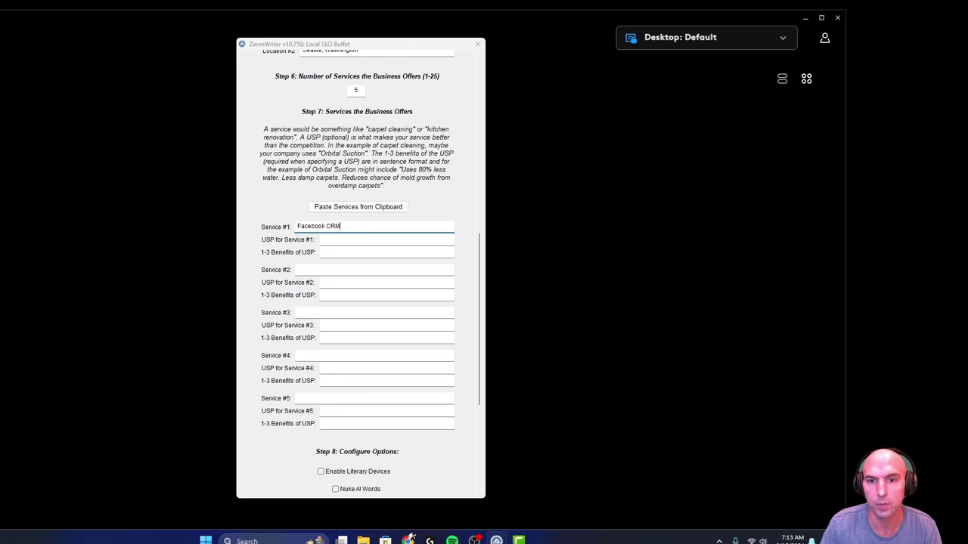
pyautogui.press('Tab')
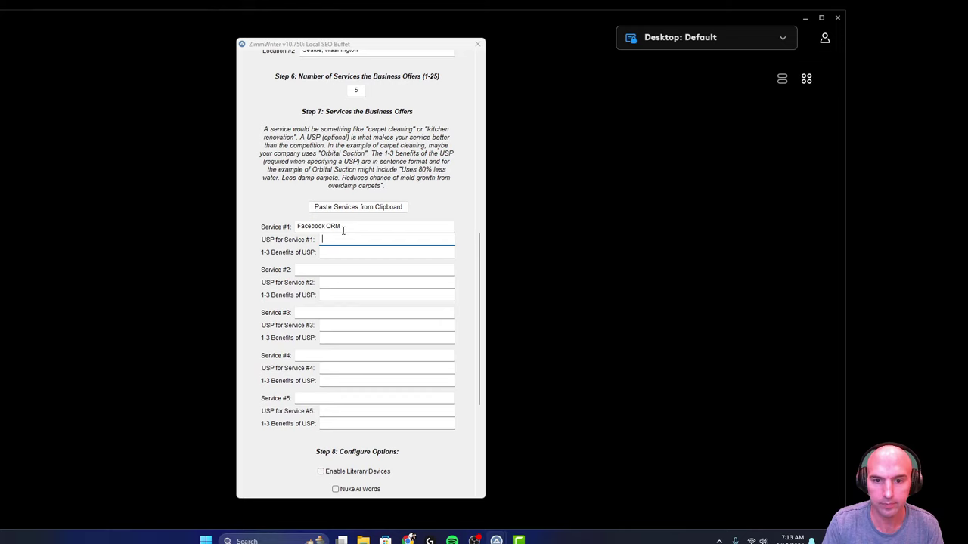
pyautogui.click(356, 255)
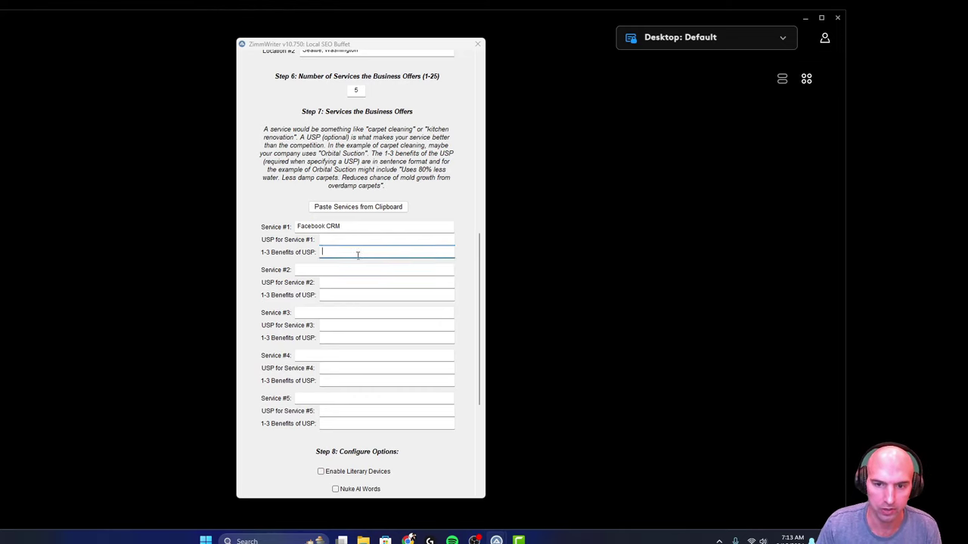
pyautogui.write('Automation For')
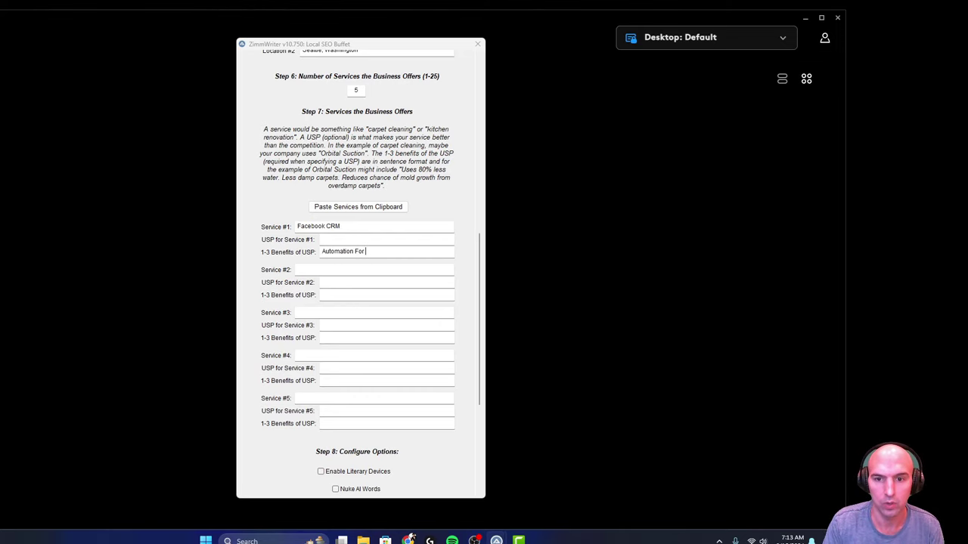
pyautogui.write(' Facebook Without ')
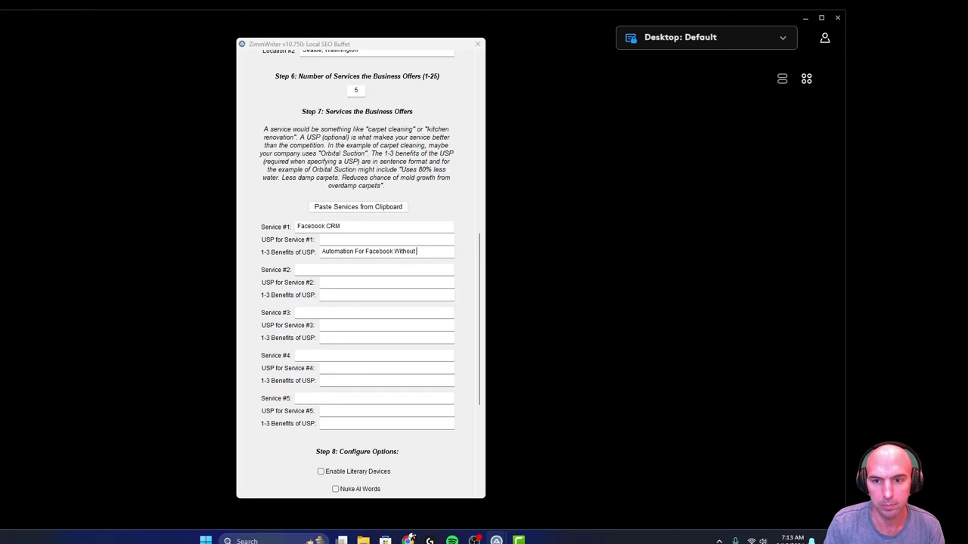
pyautogui.write('Being Banned.')
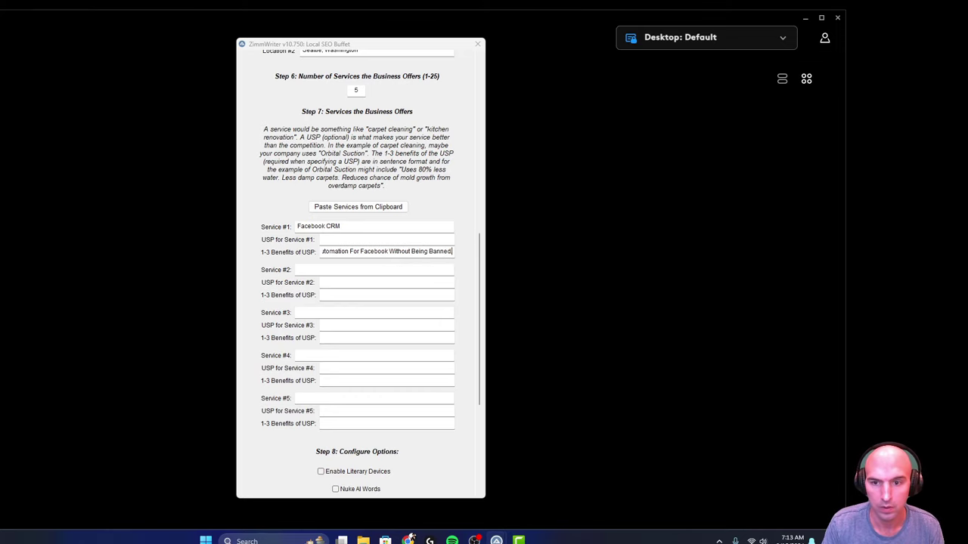
pyautogui.click(348, 241)
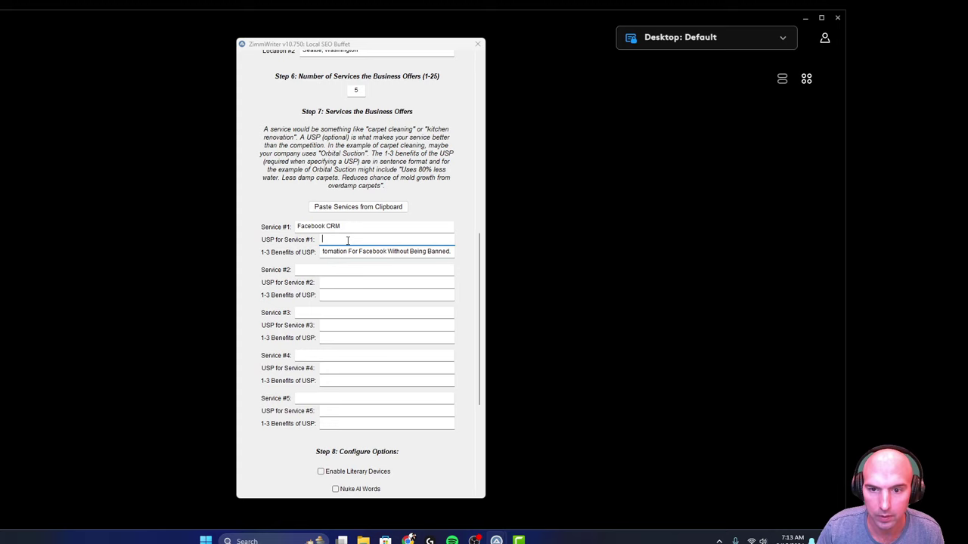
pyautogui.write('Un')
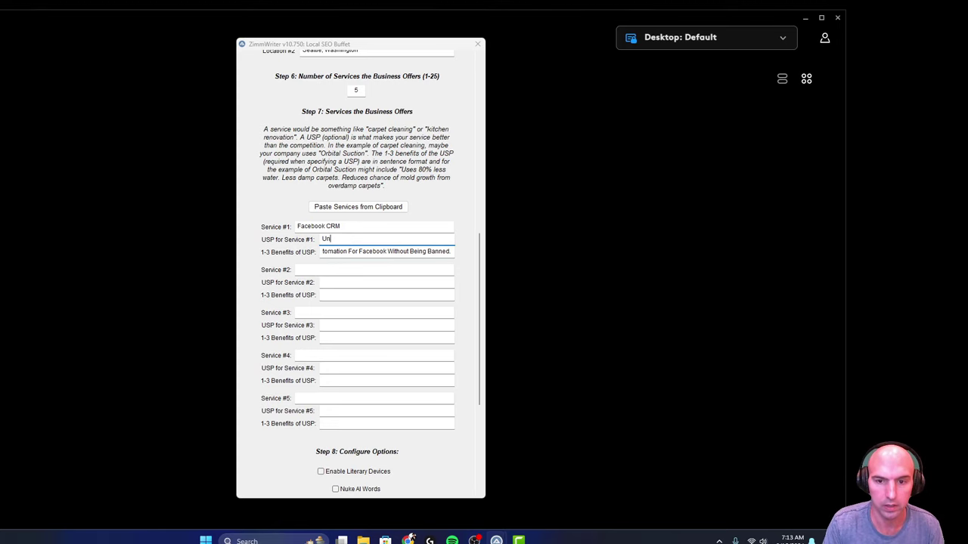
pyautogui.write('ique Facebook Bypass')
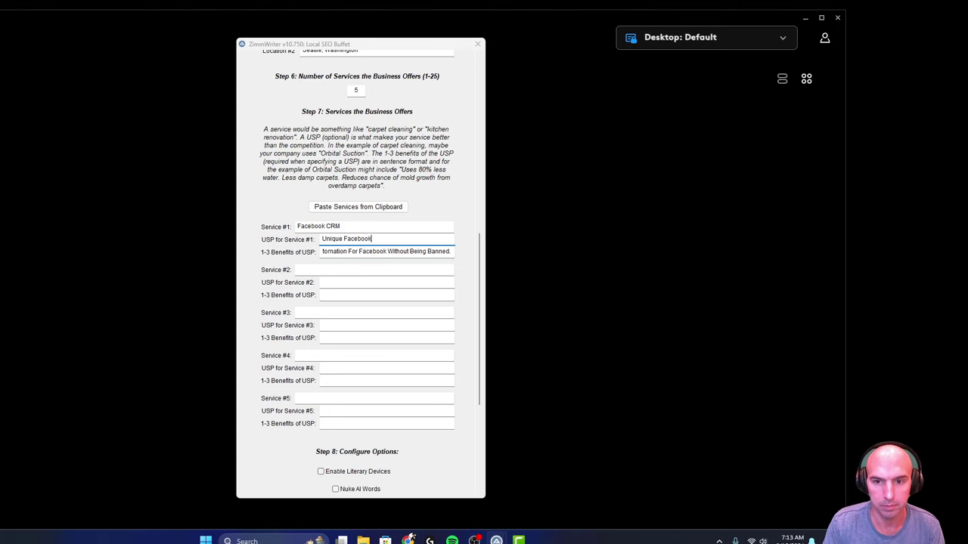
# Step: Add service Instagram Crm with USP 'Unique Instagram Bypass' and the pasted benefit adapted for Instagram
pyautogui.click(314, 267)
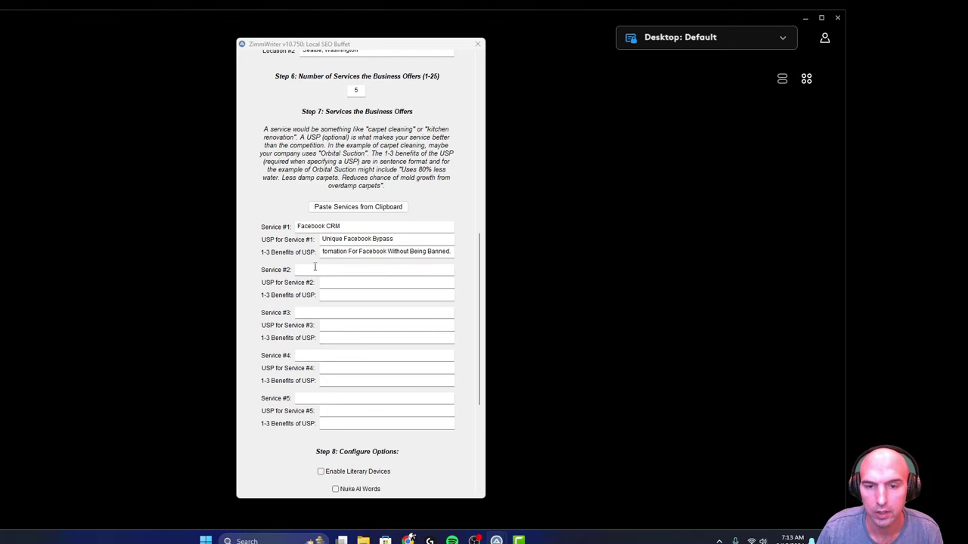
pyautogui.write('Ins')
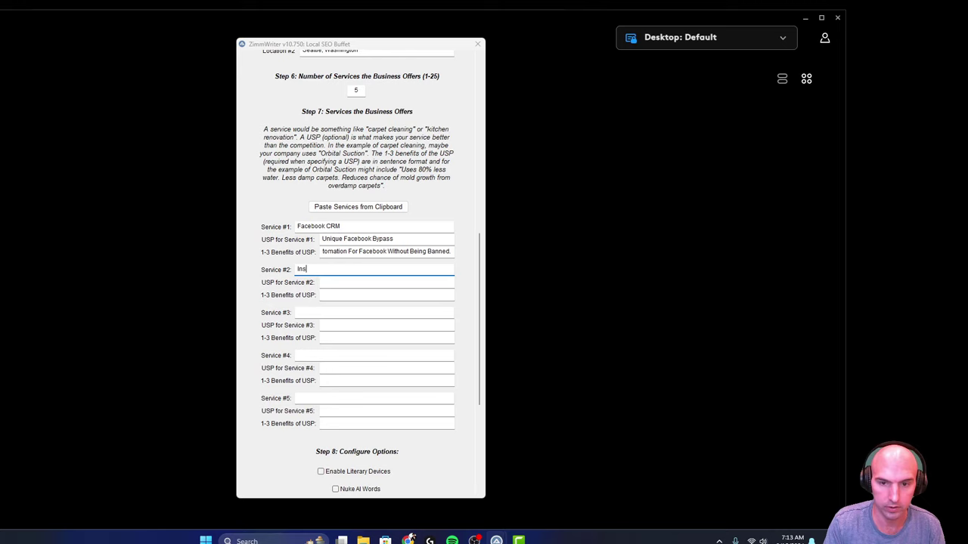
pyautogui.write('tagram Crm')
pyautogui.press('Tab')
pyautogui.write('Unique Instagram Bypass')
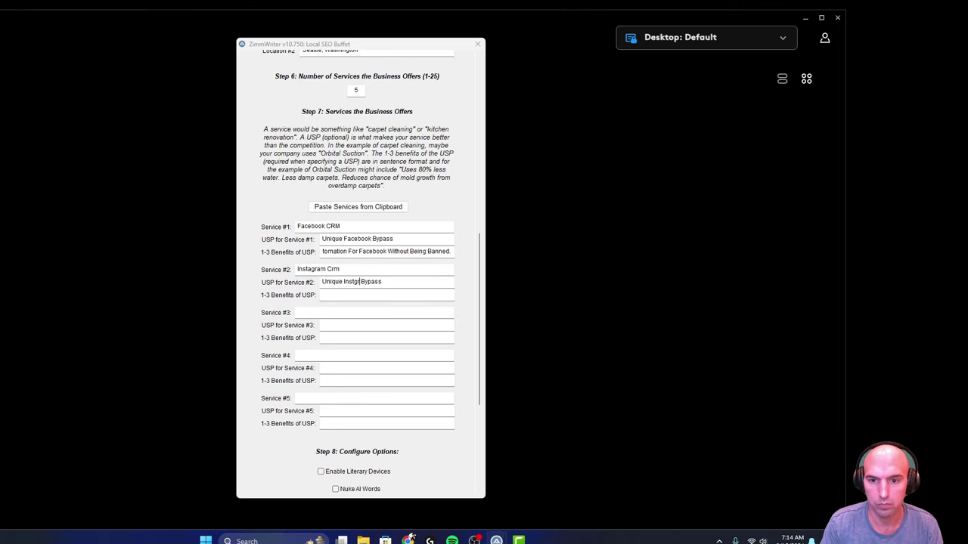
pyautogui.press('Tab')
pyautogui.hotkey('ctrl', 'v')
pyautogui.write('Instagram')
# Step: Add Automation For Cold Calling with its calls-a-day USP and benefit 'Make More Money On Auto-pilot'
pyautogui.press('Tab')
pyautogui.write('Automation For Cold Calling')
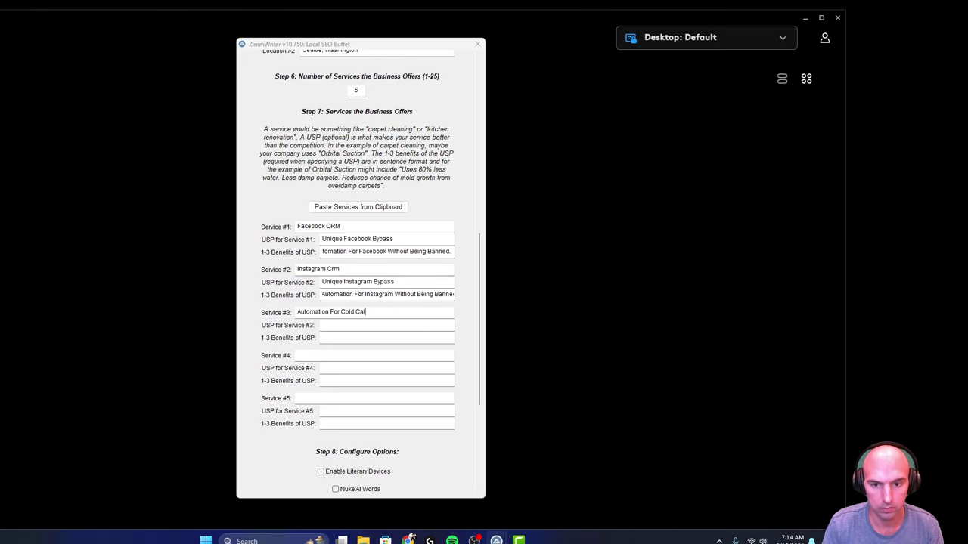
pyautogui.press('Tab')
pyautogui.write('Our Calls Make Thousands a Calls A Day Without Being Banned')
pyautogui.press('Tab')
pyautogui.write('Make More Money On Auto-pilot')
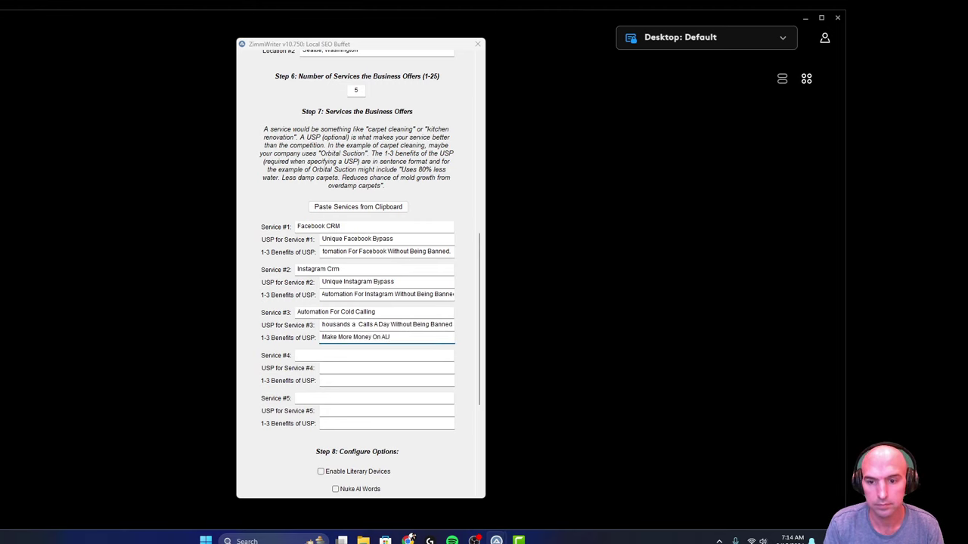
pyautogui.click(336, 423)
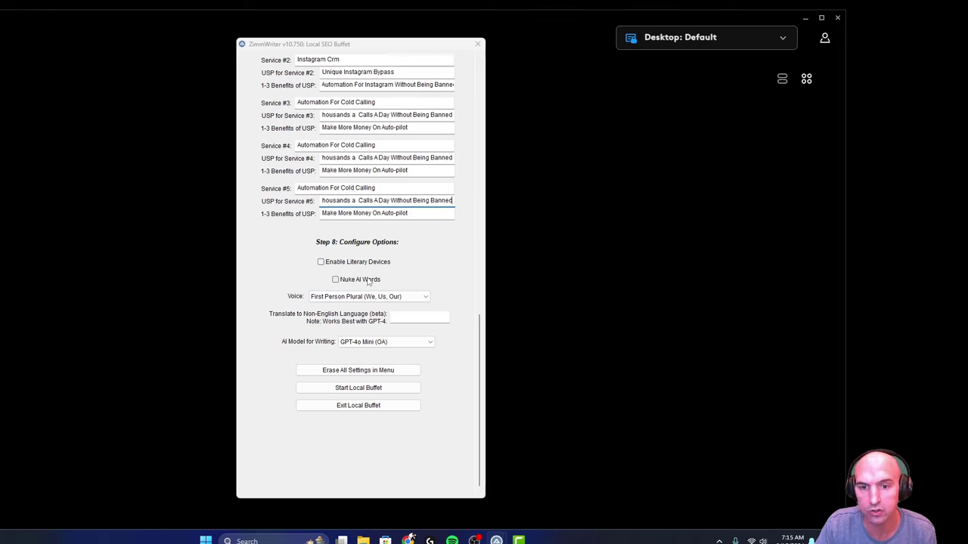
# Step: Choose the Professional voice and leave GPT-4o Mini (OA) as the writing model
pyautogui.click(358, 297)
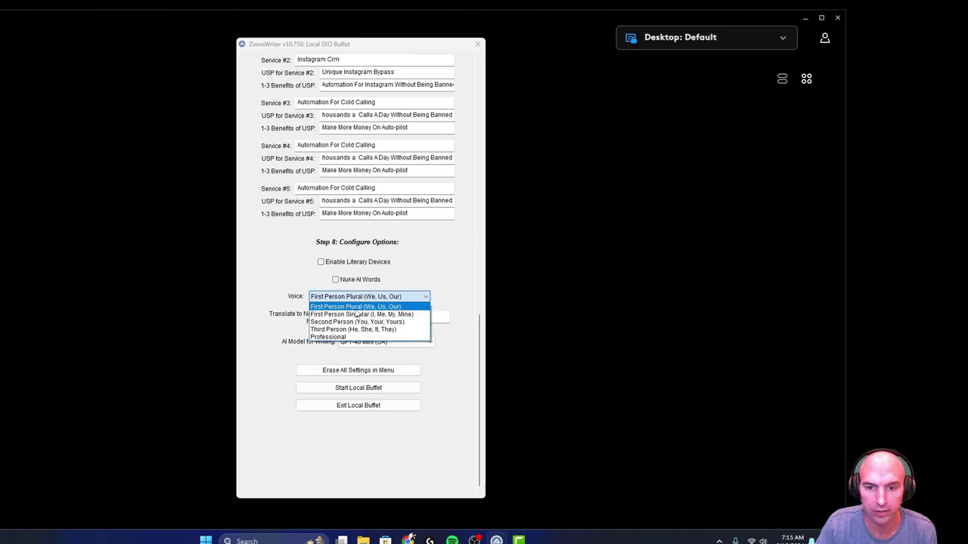
pyautogui.click(359, 307)
pyautogui.click(358, 297)
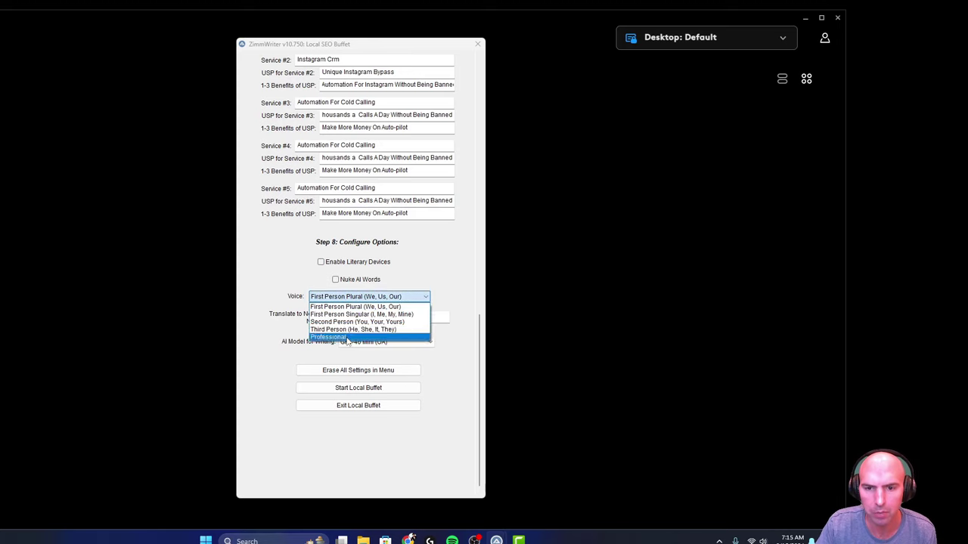
pyautogui.click(346, 338)
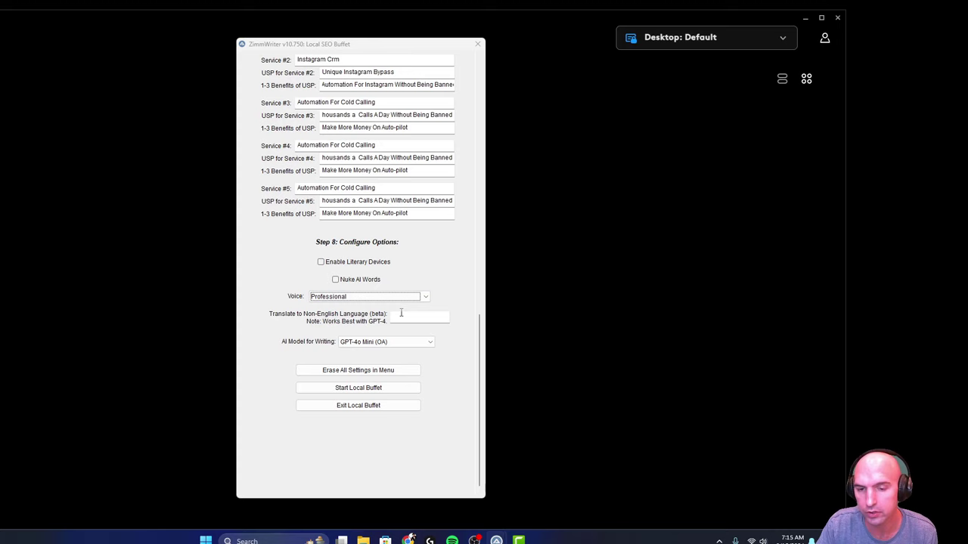
pyautogui.click(374, 344)
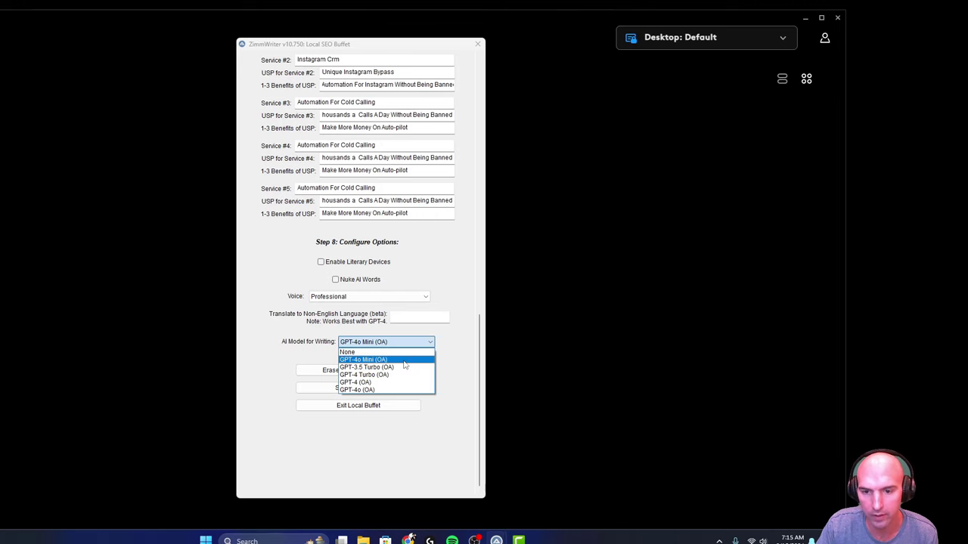
pyautogui.click(401, 361)
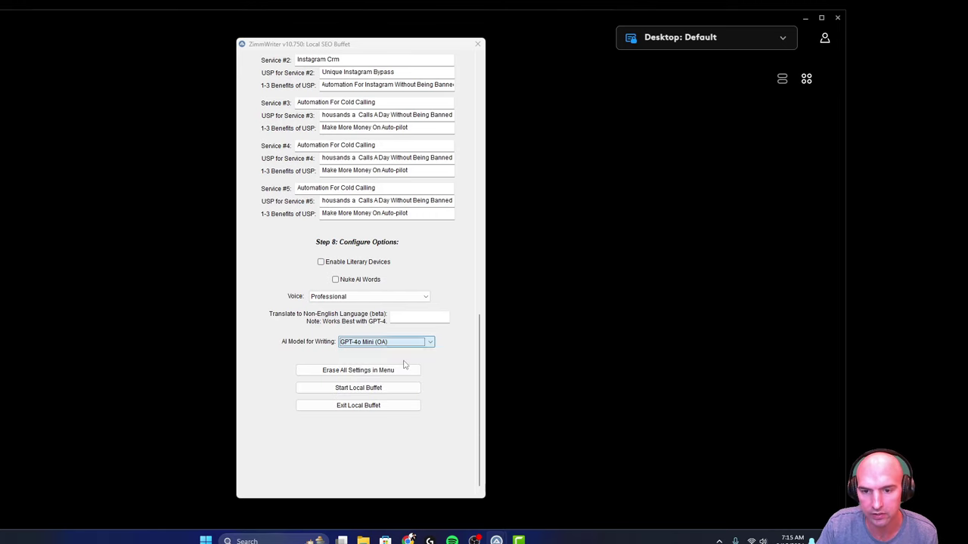
# Step: Start Local Buffet, dismiss the missing business-type error, retry and confirm creating 10 files
pyautogui.click(360, 389)
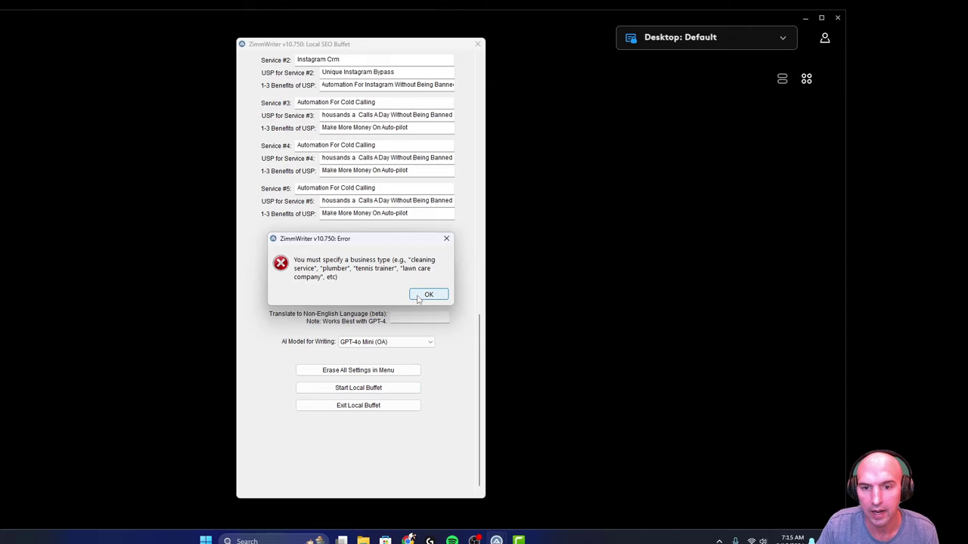
pyautogui.click(428, 295)
pyautogui.scroll(-15, 416, 286)
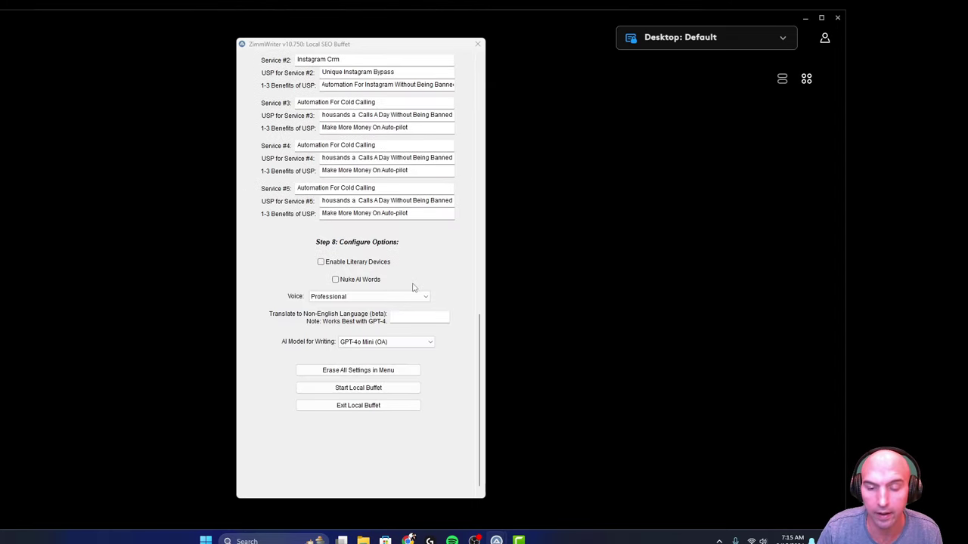
pyautogui.click(370, 387)
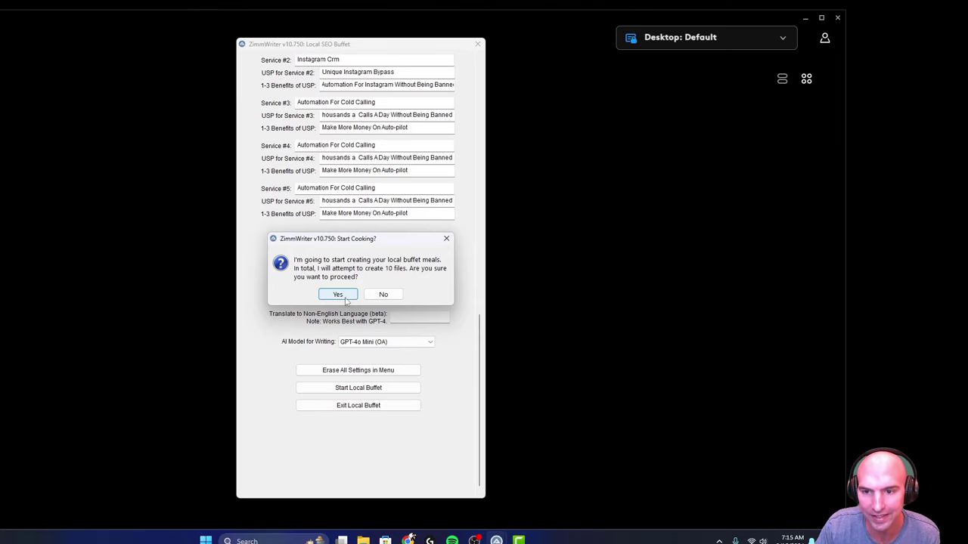
pyautogui.click(338, 295)
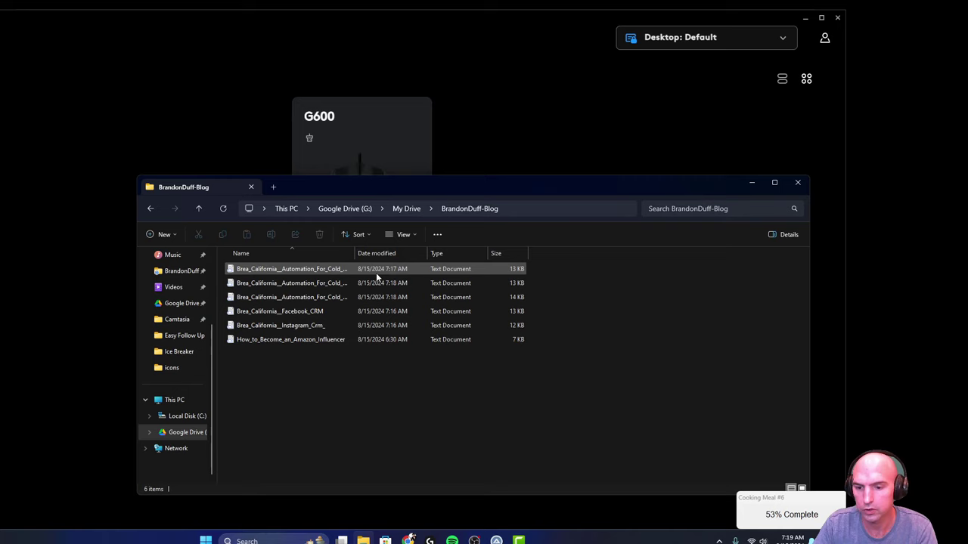
# Step: Open the first Brea_California cold-calling file in Notepad and scroll through its meta title and TLDR
pyautogui.doubleClick(281, 269)
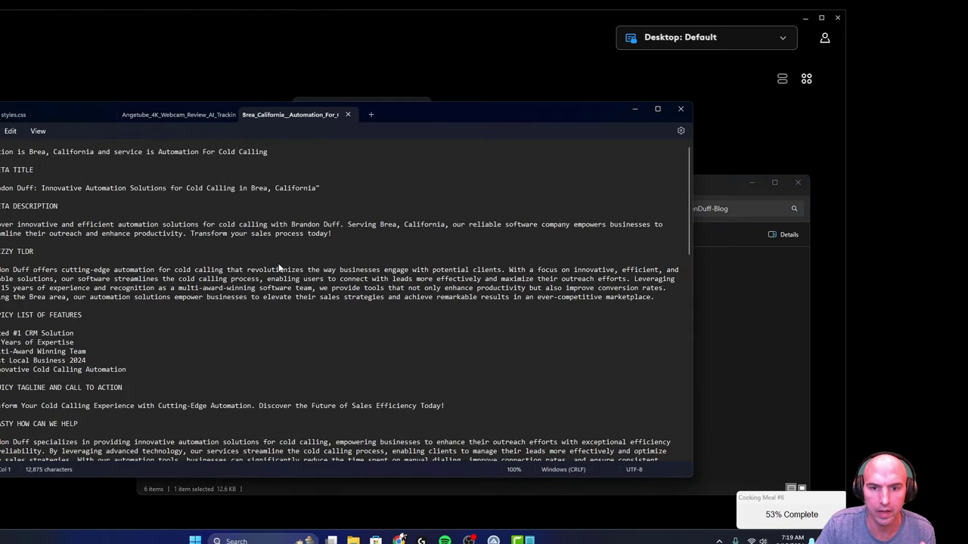
pyautogui.moveTo(0, 188); pyautogui.dragTo(86, 188)
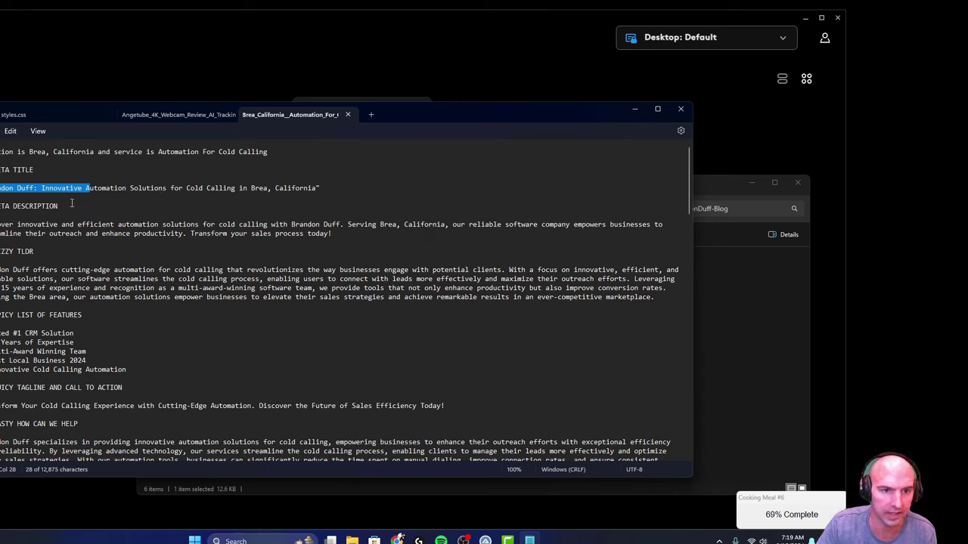
pyautogui.click(15, 220)
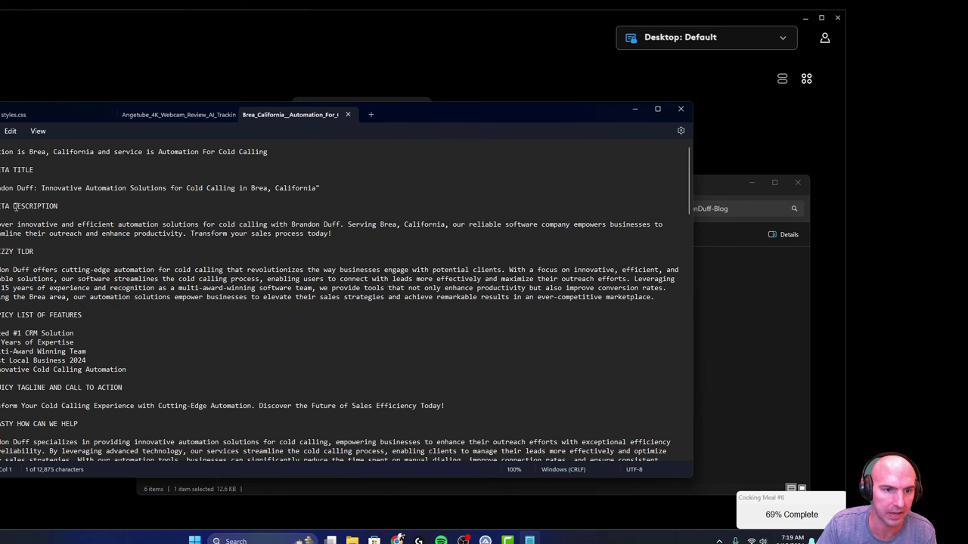
pyautogui.moveTo(56, 256); pyautogui.dragTo(0, 252)
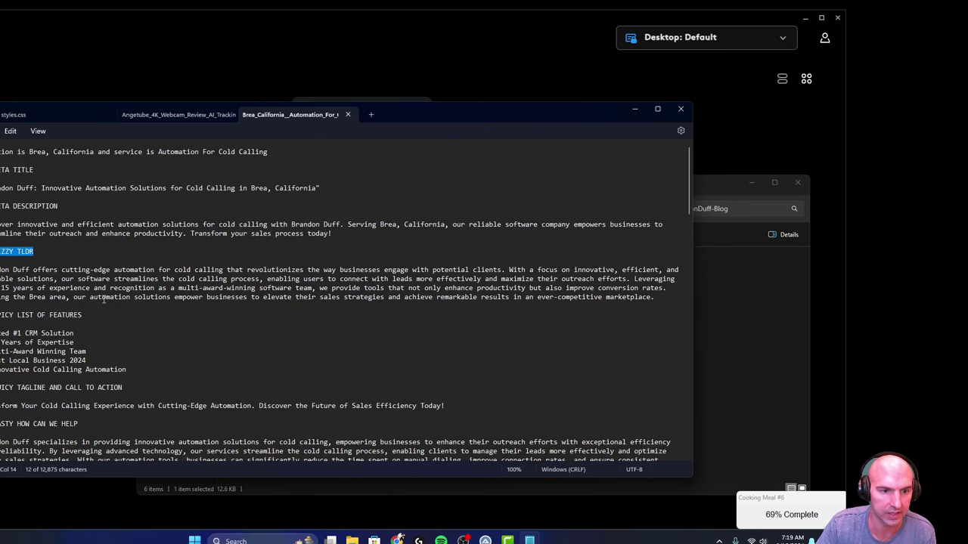
pyautogui.scroll(-3, 104, 300)
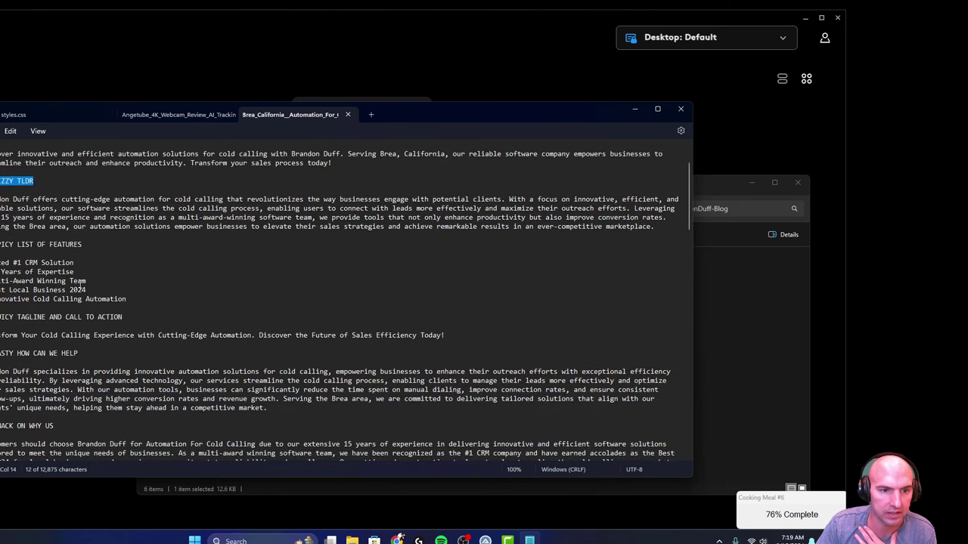
pyautogui.scroll(-2, 82, 280)
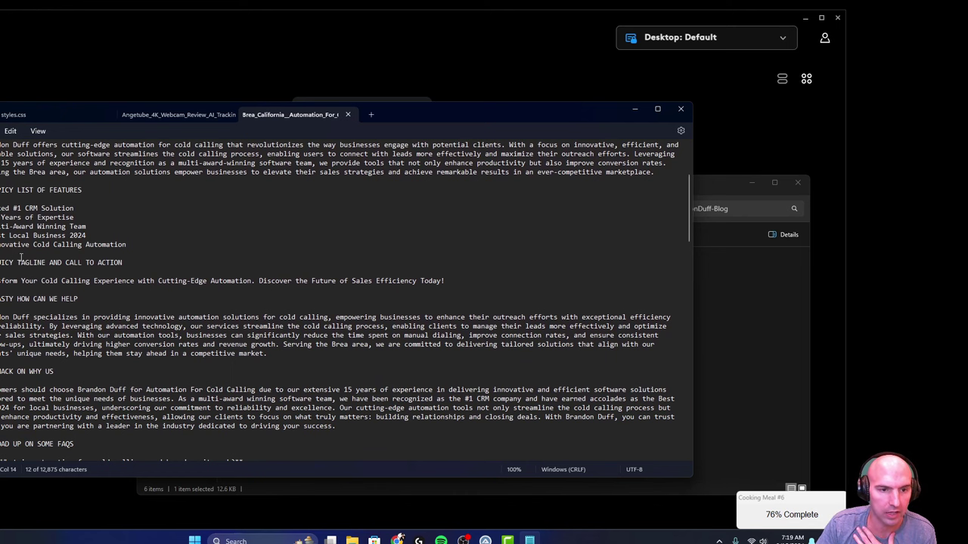
pyautogui.scroll(-2, 86, 270)
pyautogui.scroll(-3, 238, 296)
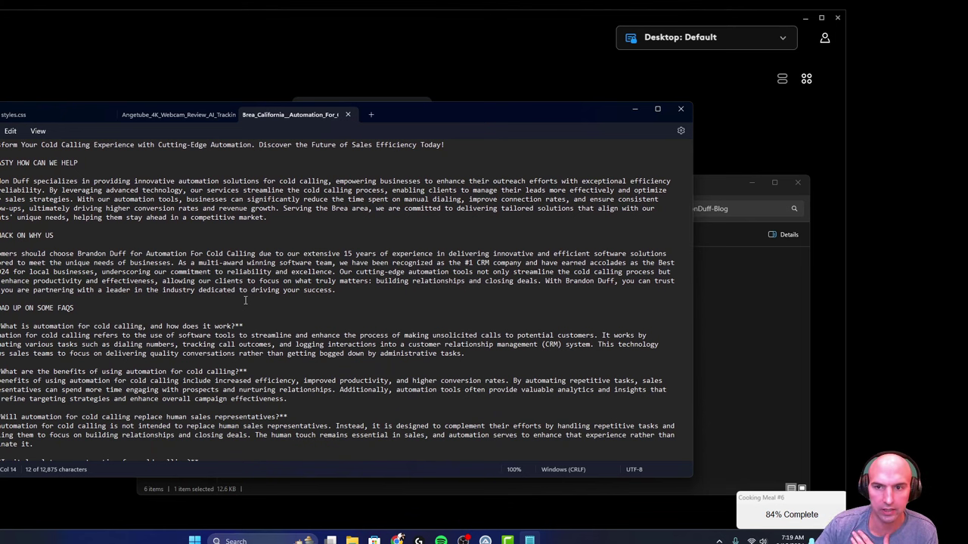
# Step: Check the second and third cold-calling files and the Brea Facebook_CRM file, closing each Notepad window
pyautogui.click(348, 114)
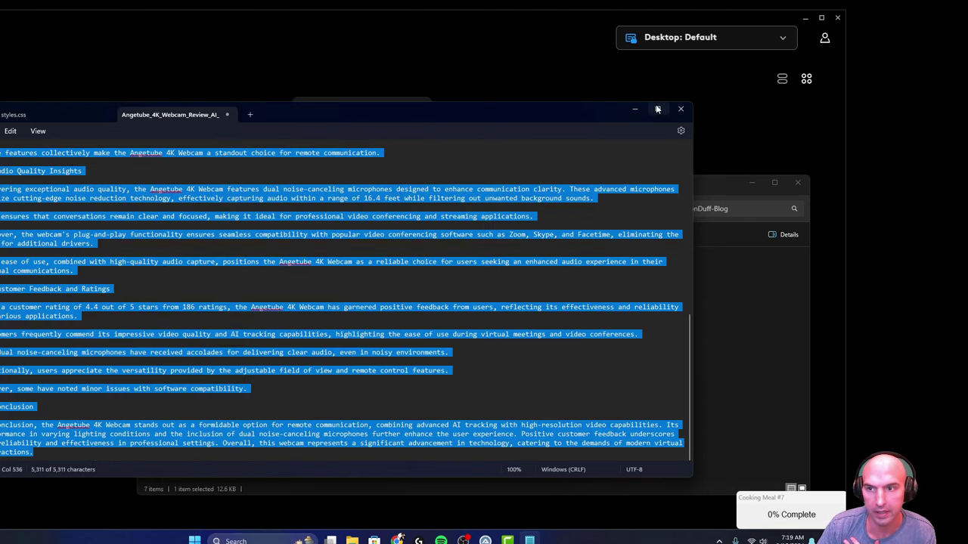
pyautogui.click(678, 109)
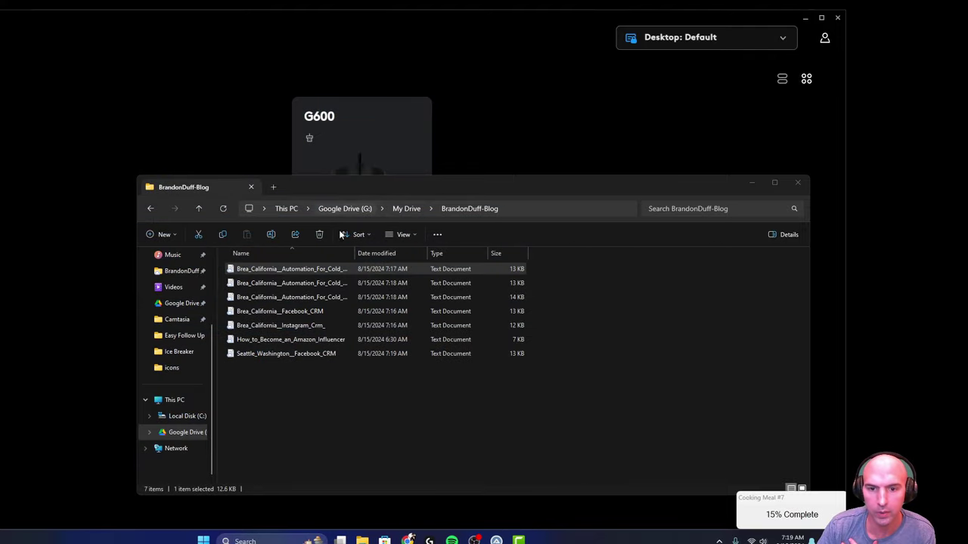
pyautogui.doubleClick(314, 283)
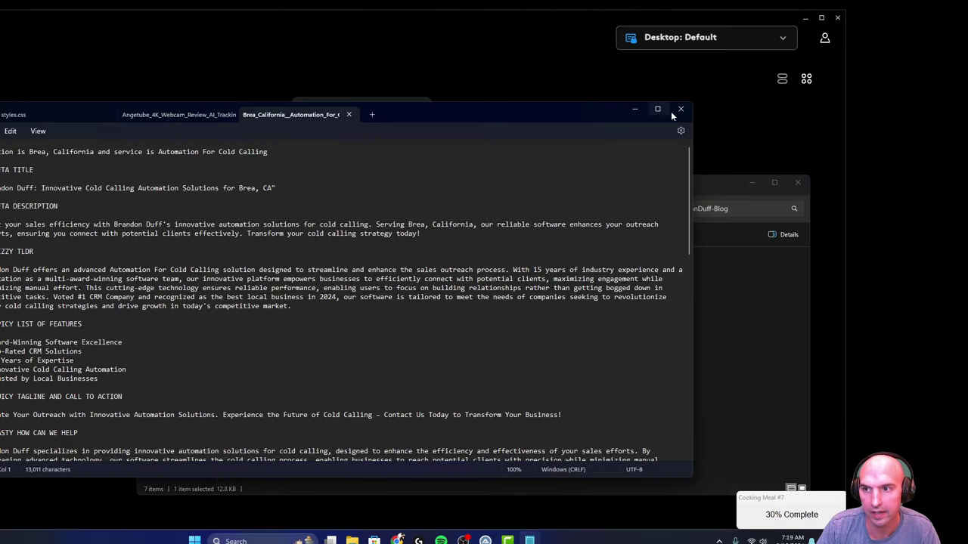
pyautogui.click(680, 109)
pyautogui.click(274, 298)
pyautogui.doubleClick(275, 298)
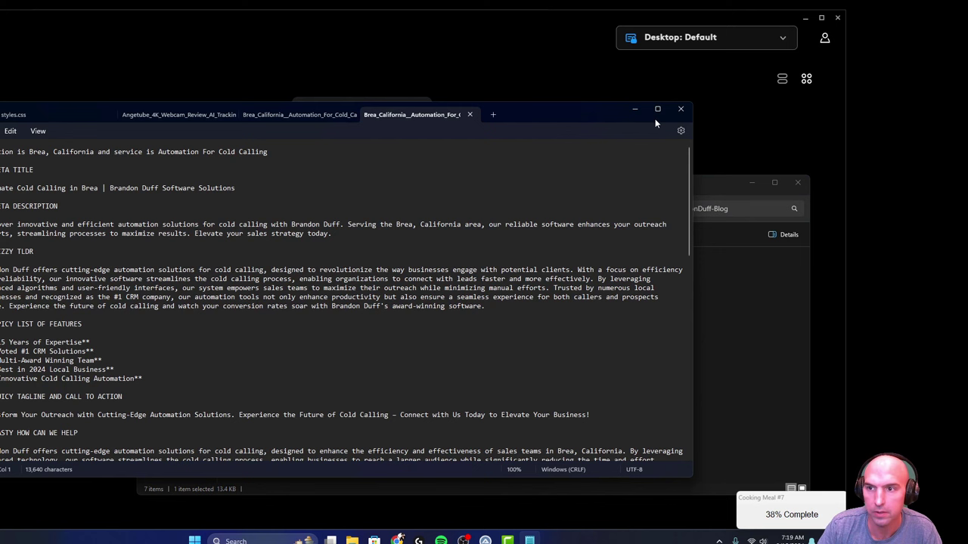
pyautogui.click(680, 111)
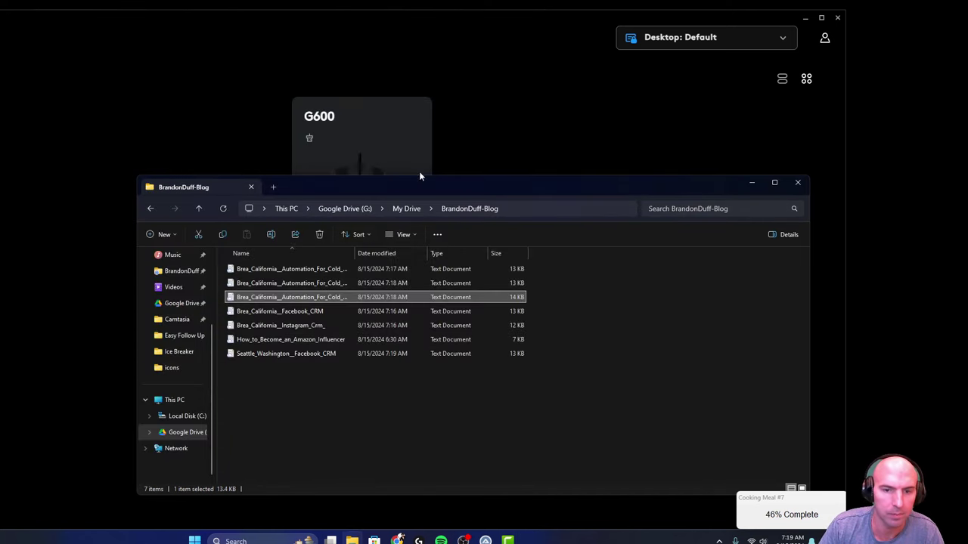
pyautogui.click(325, 311)
pyautogui.doubleClick(325, 311)
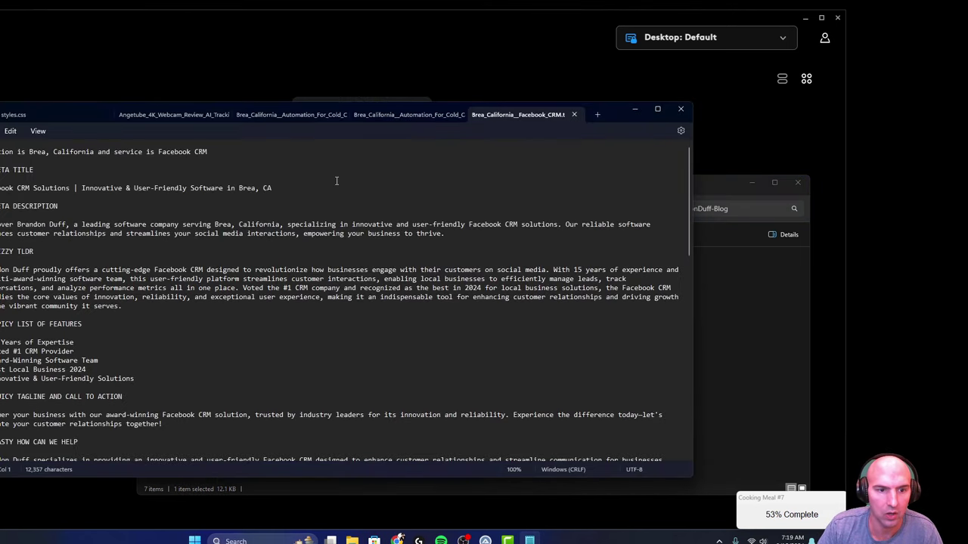
pyautogui.click(680, 109)
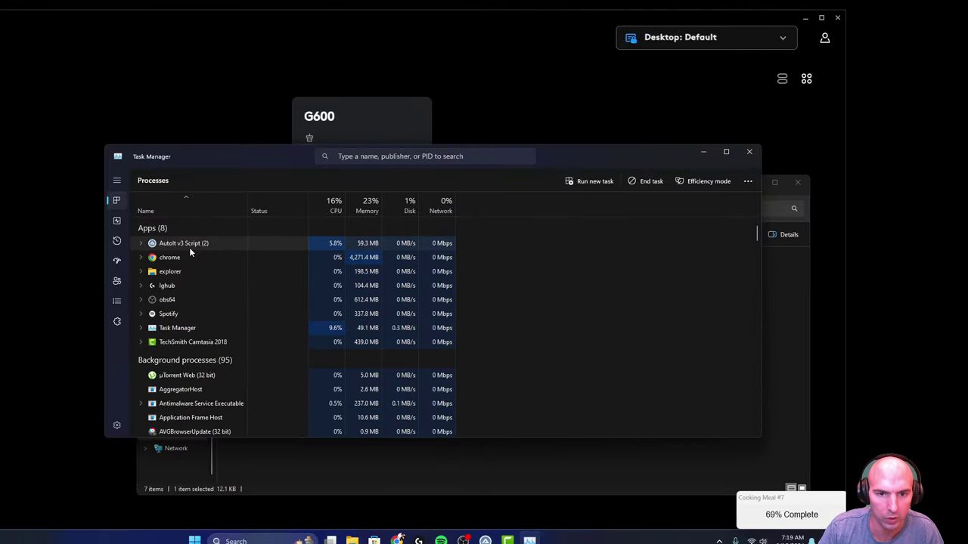
# Step: End the AutoIt v3 Script task, then close Task Manager and the blog files folder
pyautogui.rightClick(192, 249)
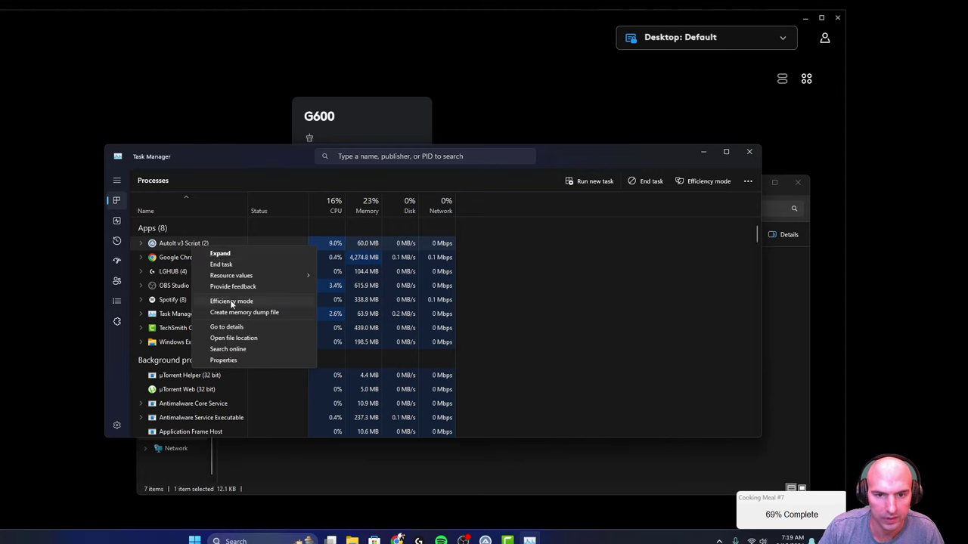
pyautogui.click(231, 244)
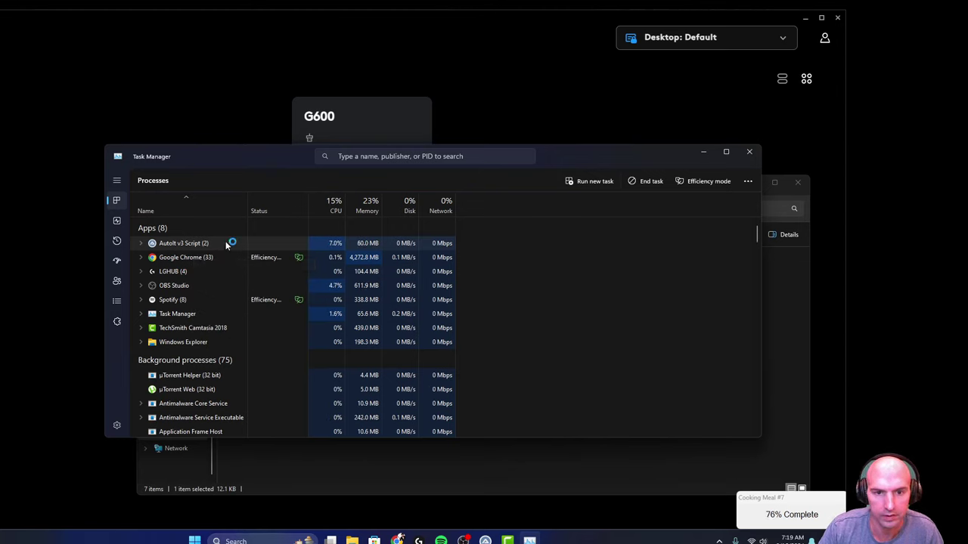
pyautogui.click(749, 150)
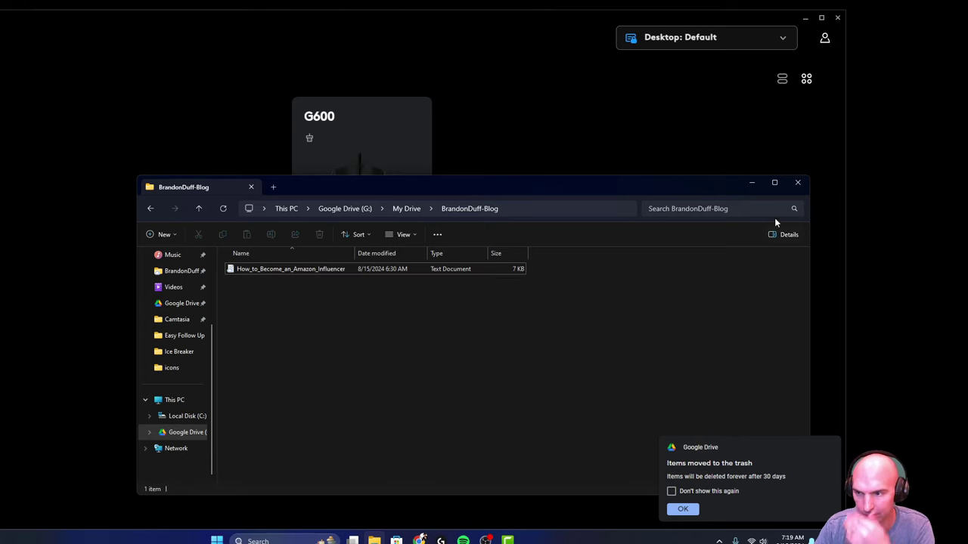
pyautogui.click(798, 182)
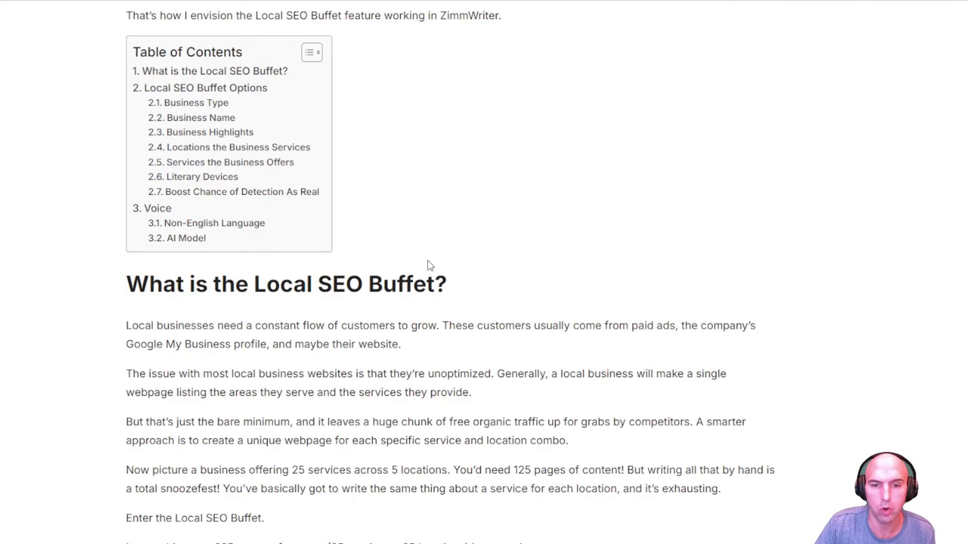
# Step: Scroll through the Local SEO Buffet guide's introduction, Business Type, Name and Highlights sections
pyautogui.scroll(-2, 427, 265)
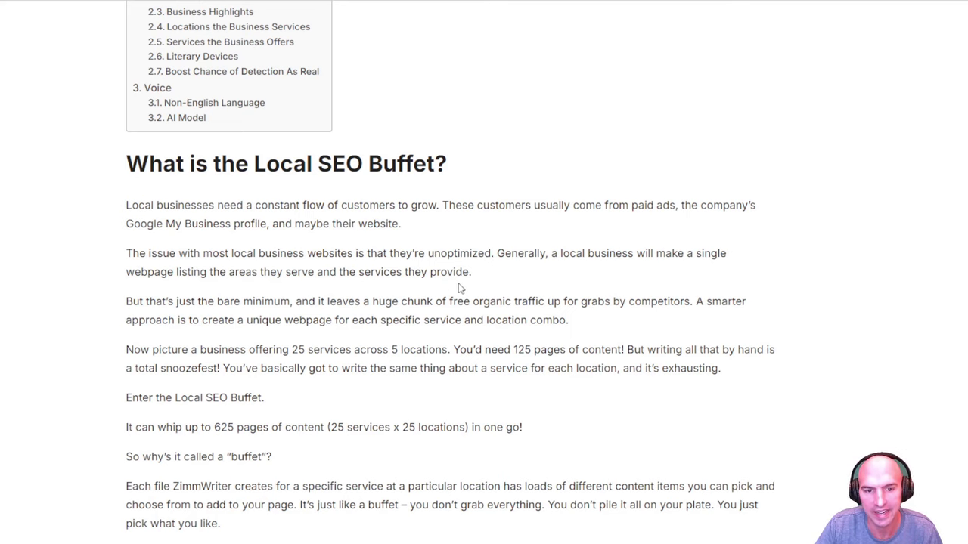
pyautogui.scroll(-2, 347, 363)
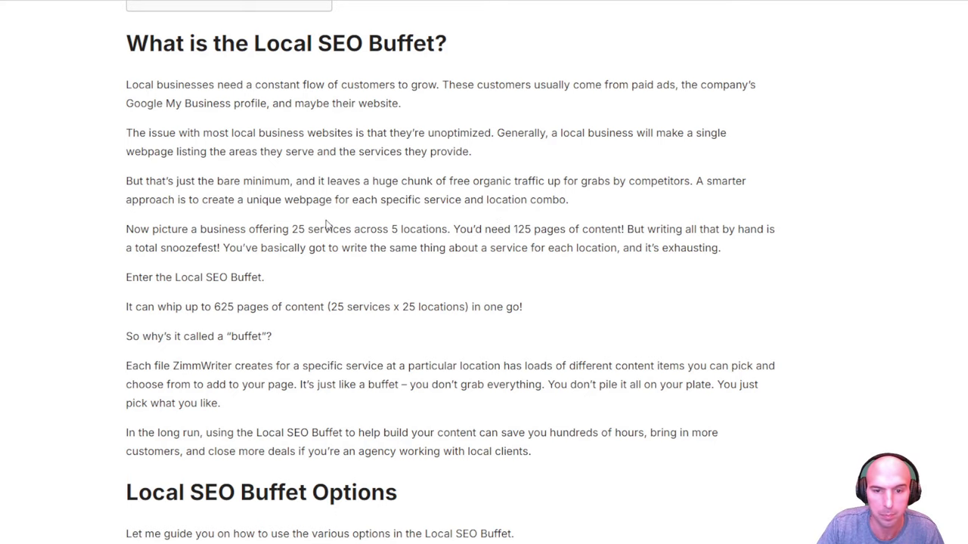
pyautogui.scroll(-6, 327, 225)
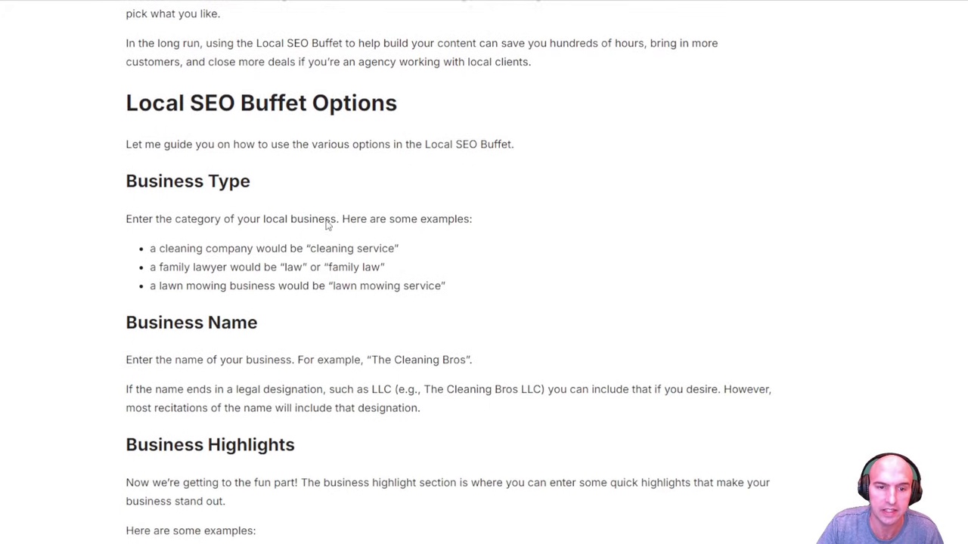
pyautogui.scroll(-2, 317, 176)
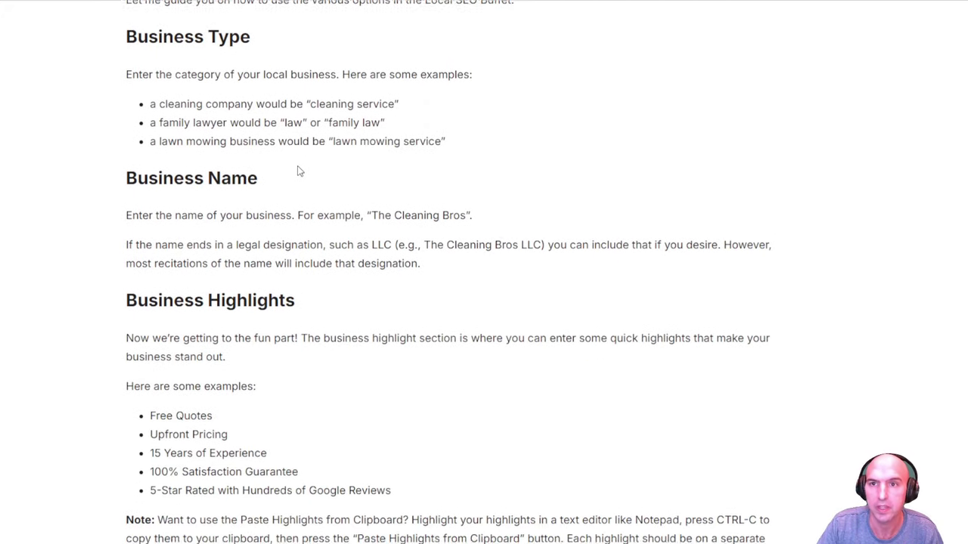
pyautogui.scroll(2, 301, 168)
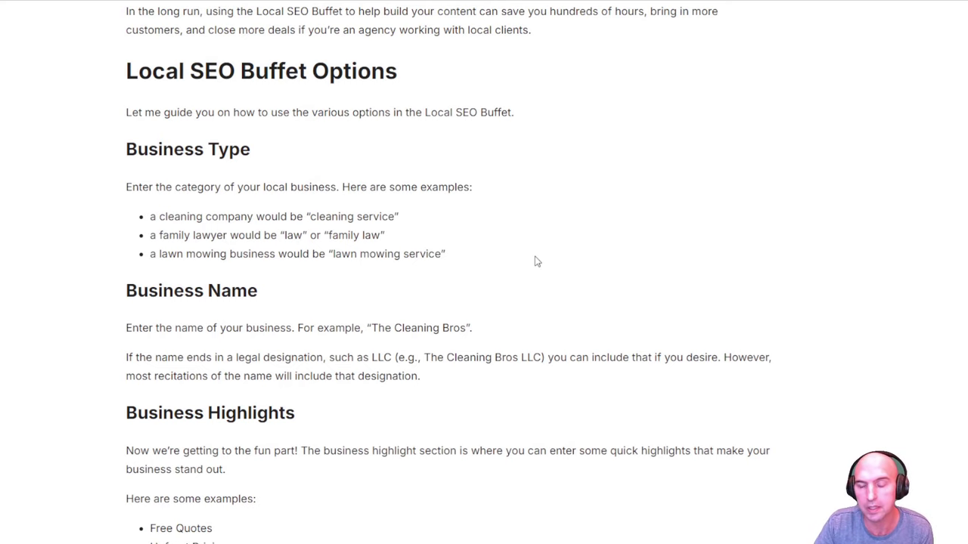
pyautogui.scroll(6, 518, 280)
pyautogui.scroll(3, 519, 281)
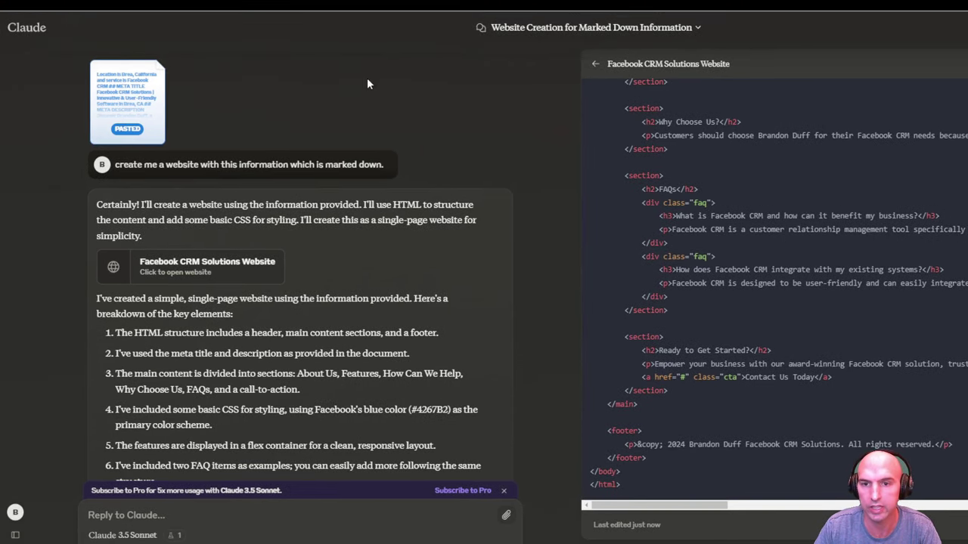
# Step: Look over the pasted Local SEO Buffet file's full content, then close that view
pyautogui.click(151, 99)
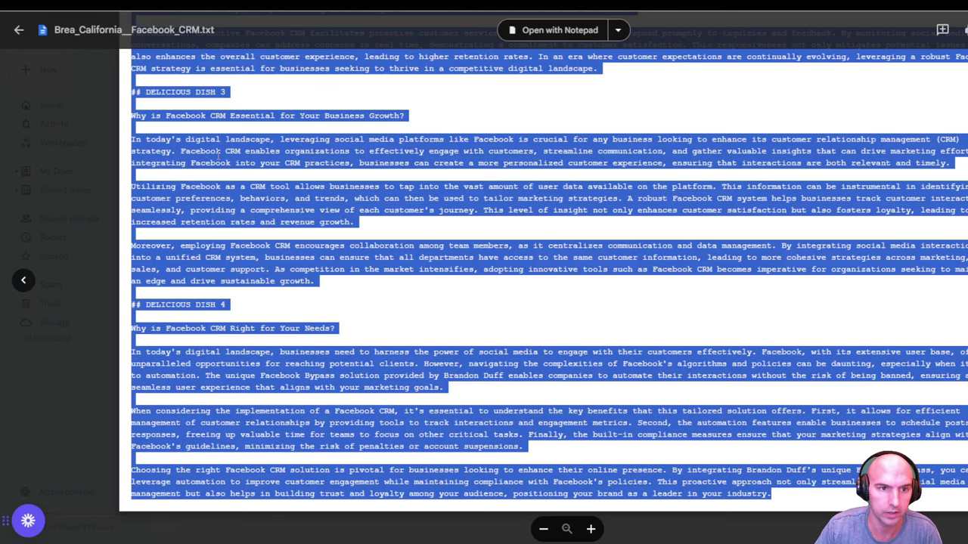
pyautogui.scroll(15, 407, 174)
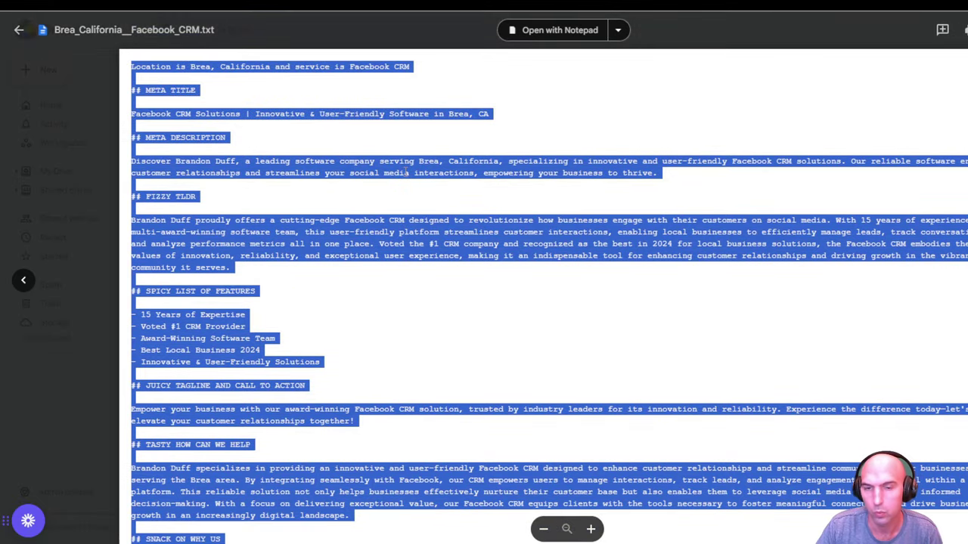
pyautogui.click(201, 89)
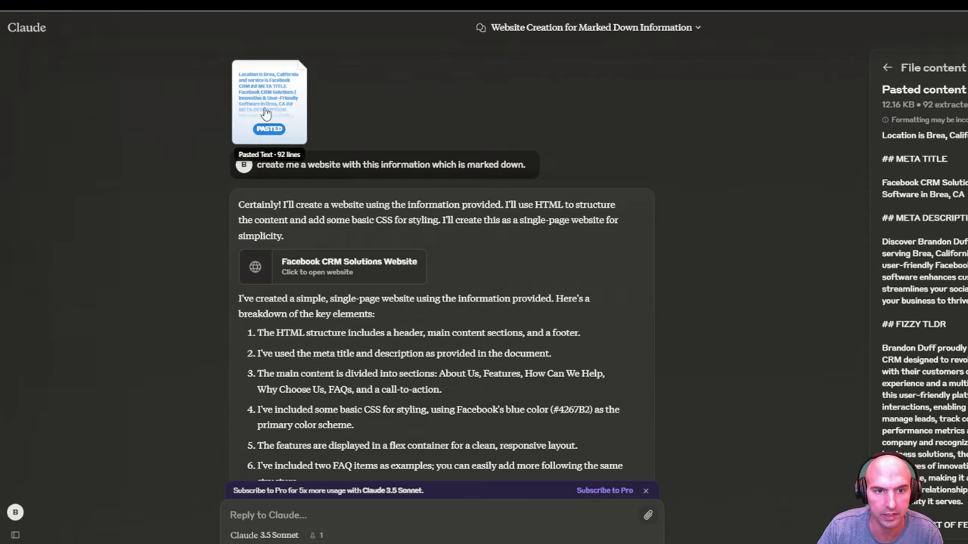
pyautogui.scroll(-2, 427, 298)
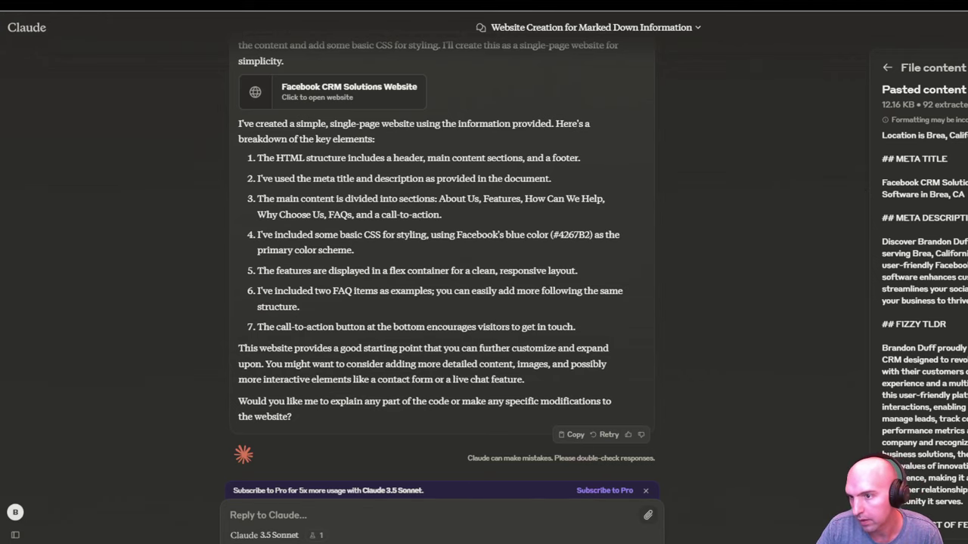
pyautogui.scroll(-5, 919, 303)
pyautogui.press('Escape')
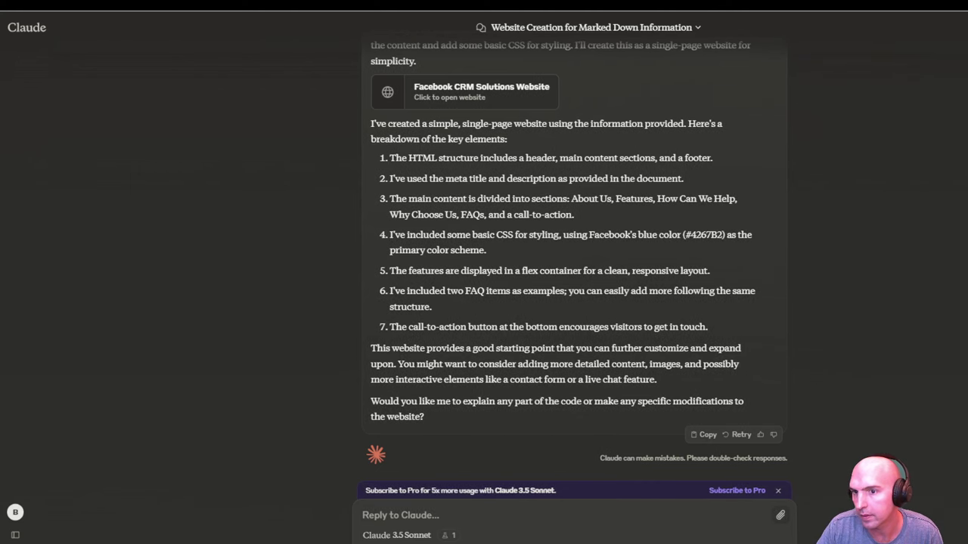
# Step: Open the Facebook CRM Solutions Website artifact and scroll through its rendered preview
pyautogui.click(926, 154)
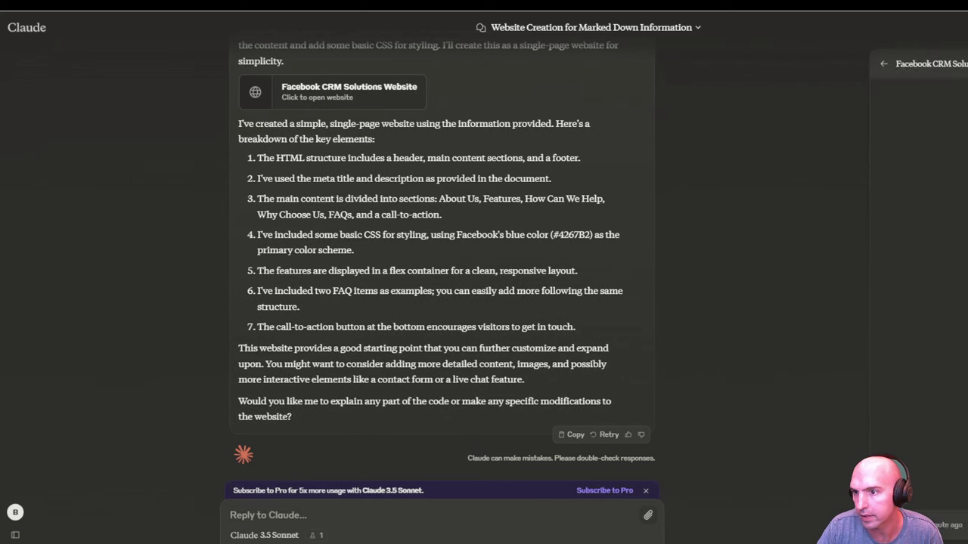
pyautogui.scroll(-10, 776, 230)
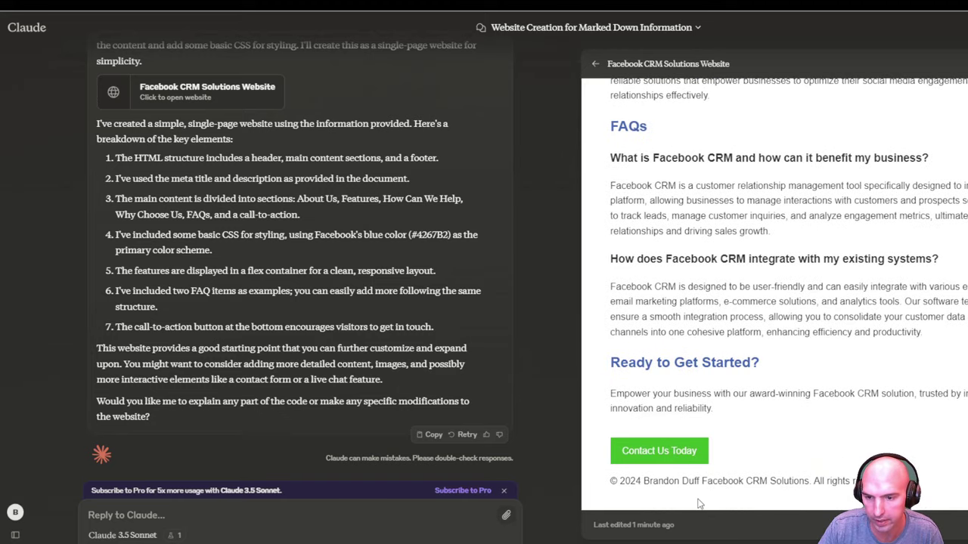
pyautogui.scroll(10, 800, 432)
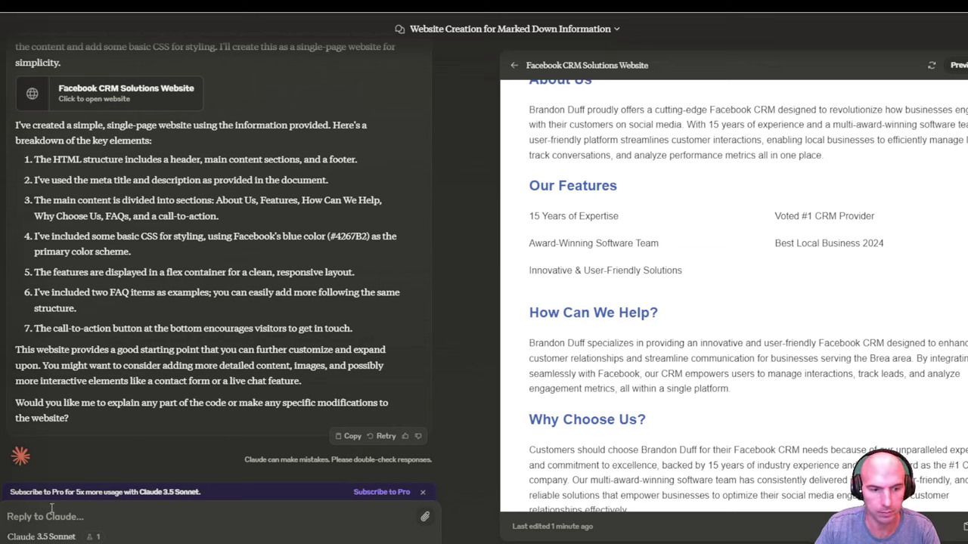
# Step: Ask Claude to 'make it a more modern website with cool ux an ui design'
pyautogui.write('ke it a more modern website with cool ux an ui des')
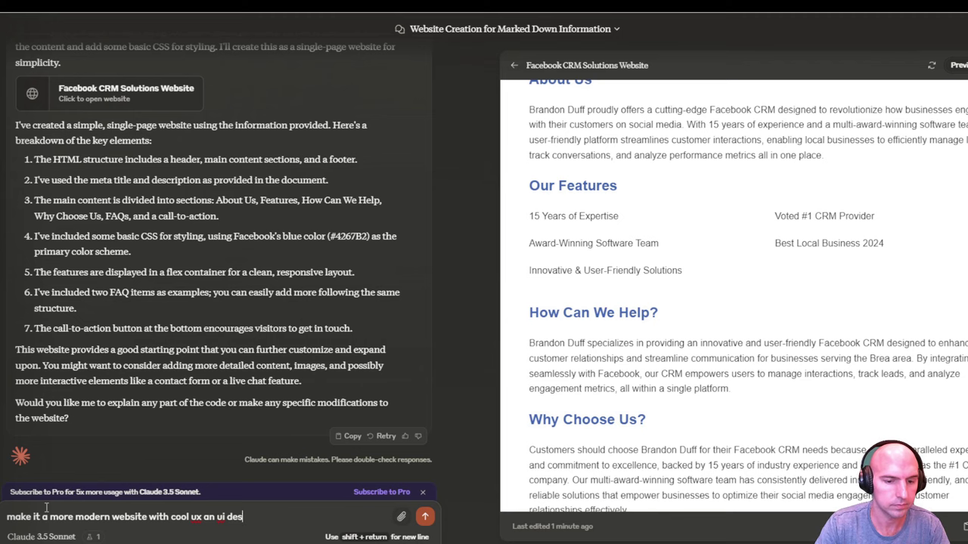
pyautogui.write('ign')
pyautogui.press('Return')
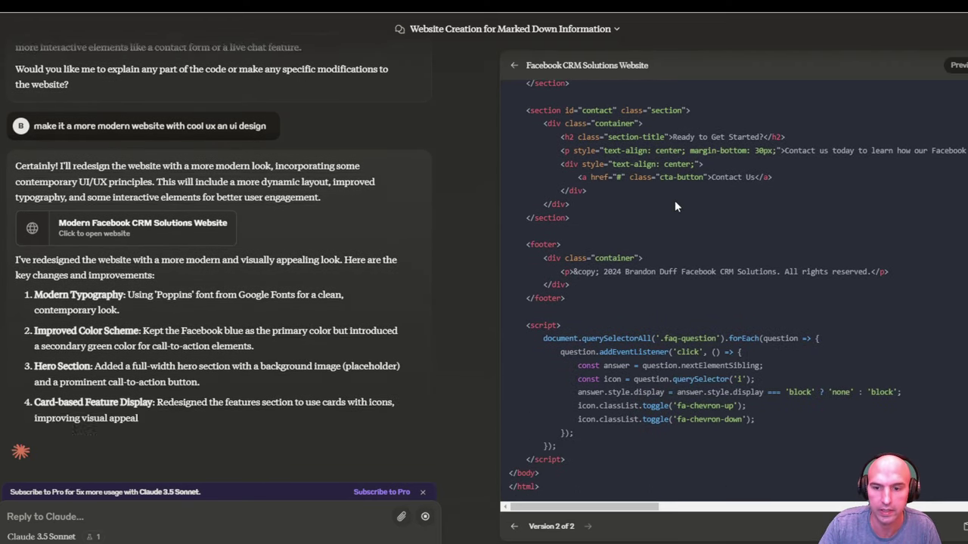
# Step: Show the Version 2 Facebook CRM site as a rendered preview and scroll through it
pyautogui.click(957, 65)
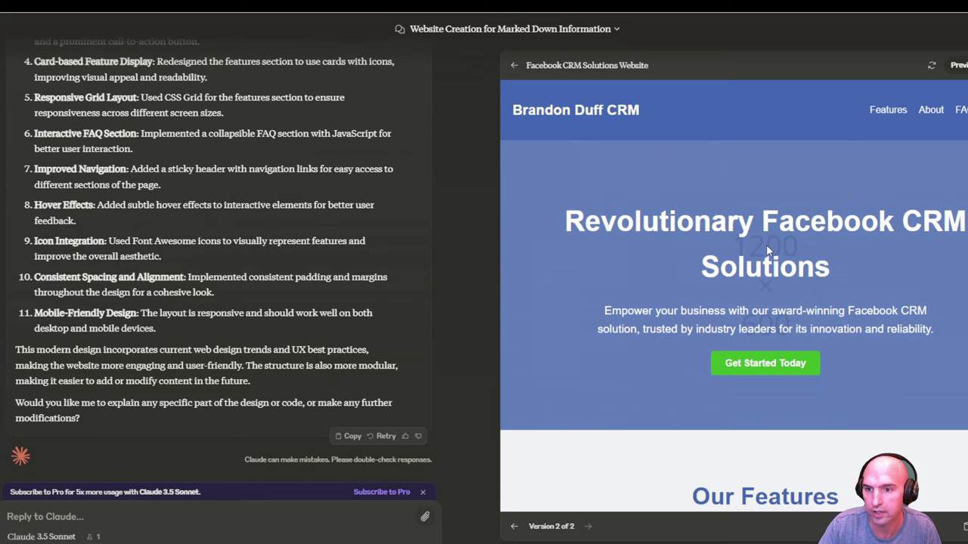
pyautogui.scroll(-5, 880, 175)
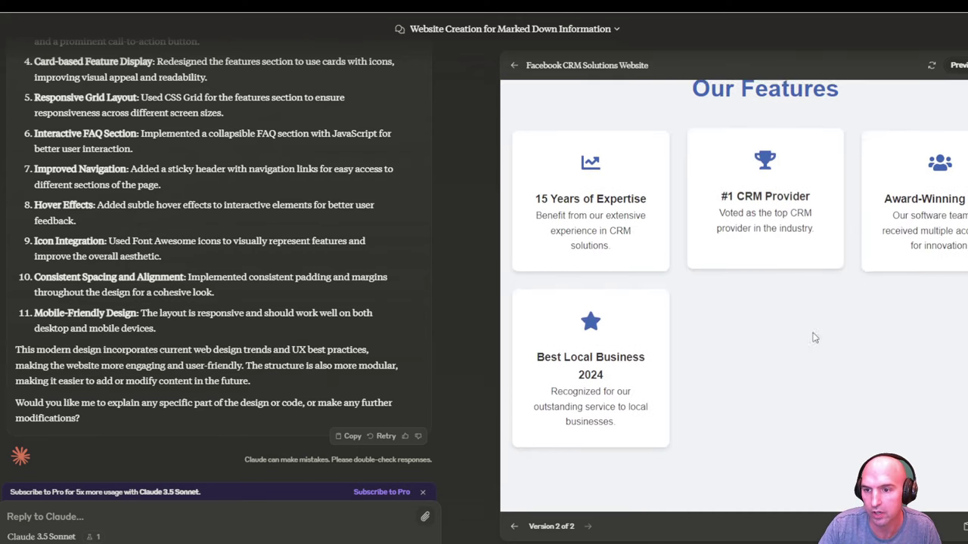
pyautogui.scroll(2, 804, 143)
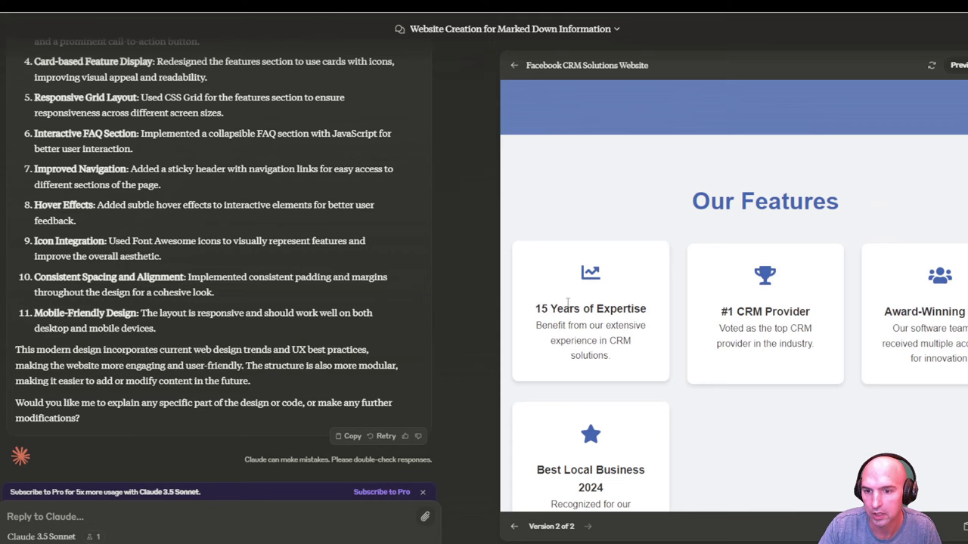
pyautogui.scroll(-5, 779, 354)
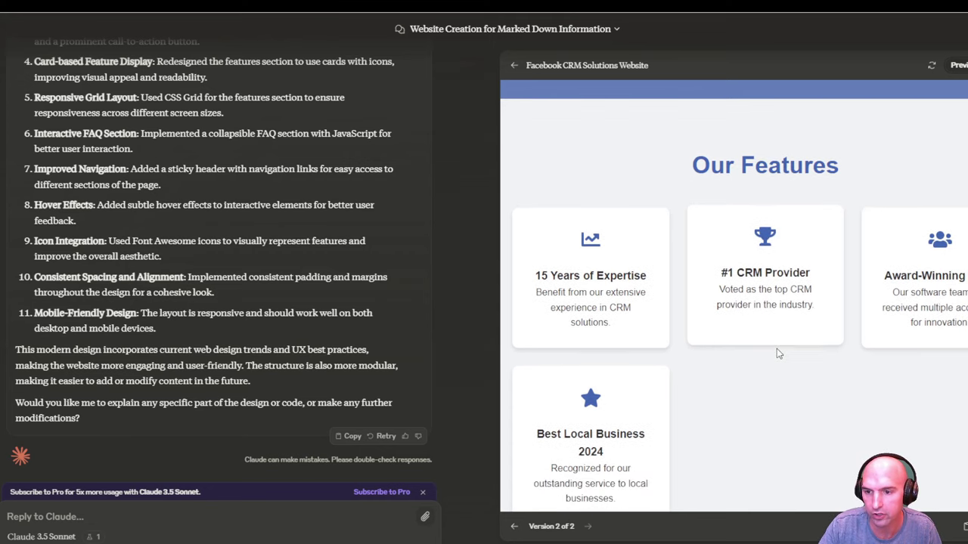
pyautogui.scroll(-5, 779, 354)
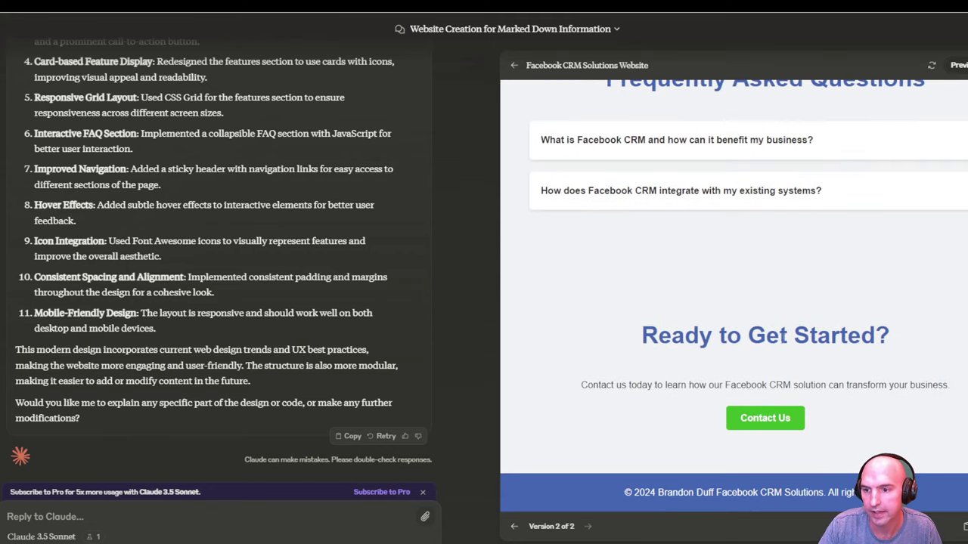
pyautogui.scroll(5, 789, 421)
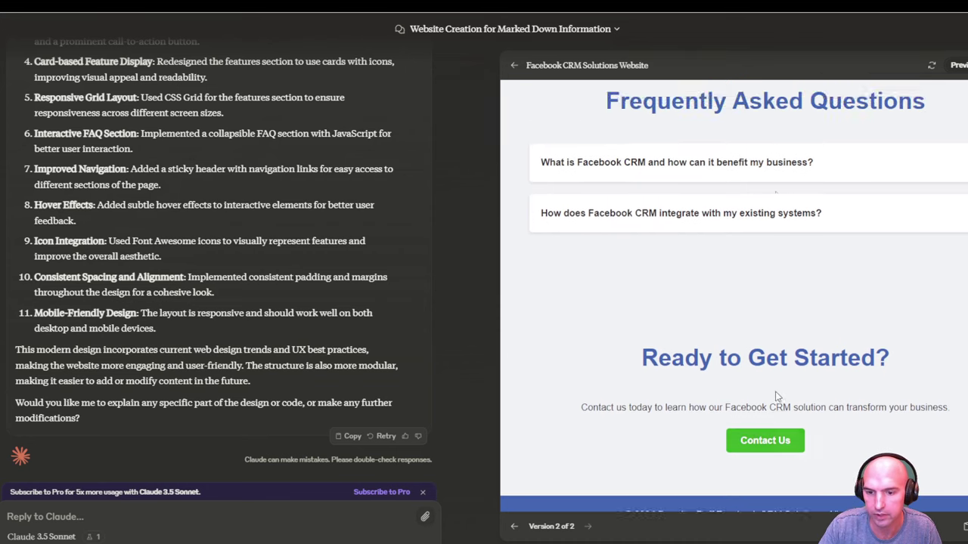
pyautogui.scroll(10, 776, 394)
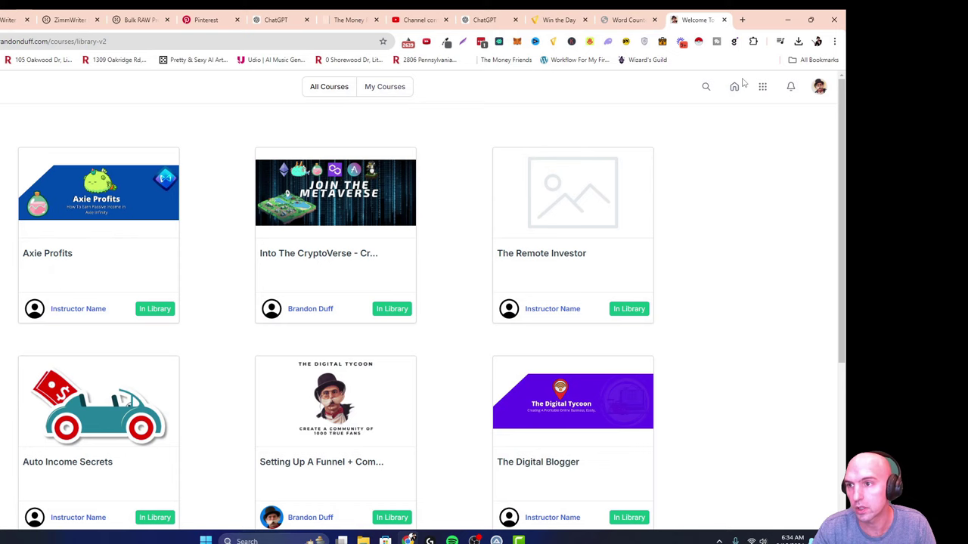
# Step: Go to the Content Bounty group's Learning course list under Communities
pyautogui.click(737, 85)
pyautogui.click(772, 86)
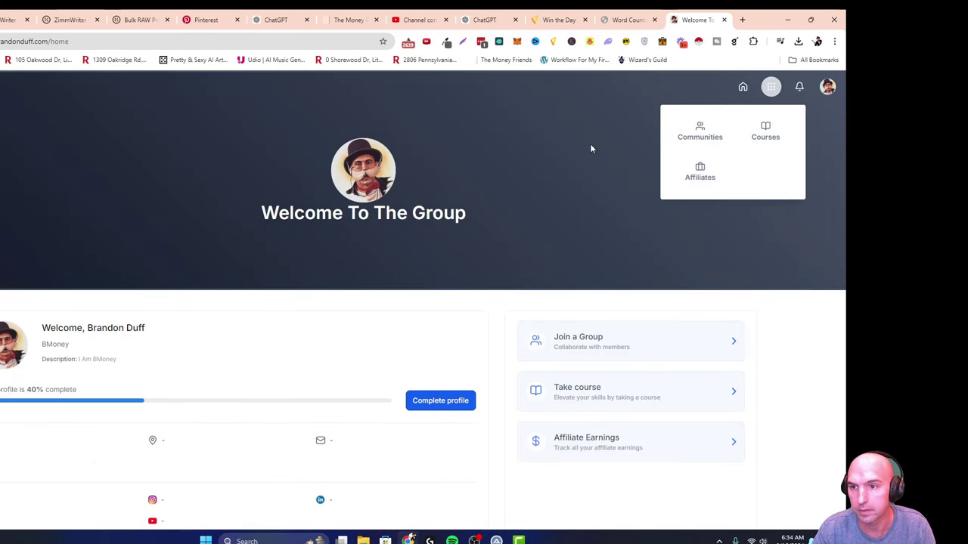
pyautogui.click(700, 130)
pyautogui.click(236, 115)
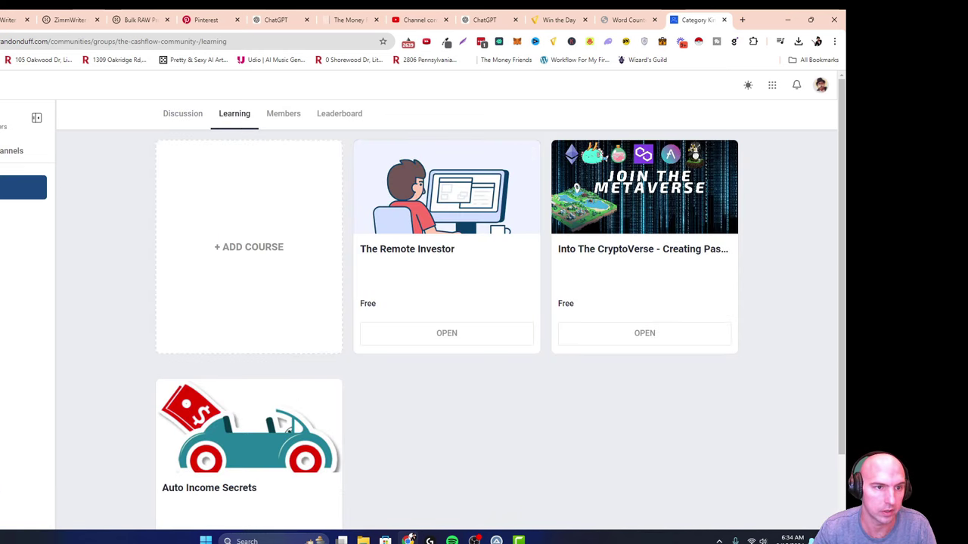
pyautogui.click(3, 184)
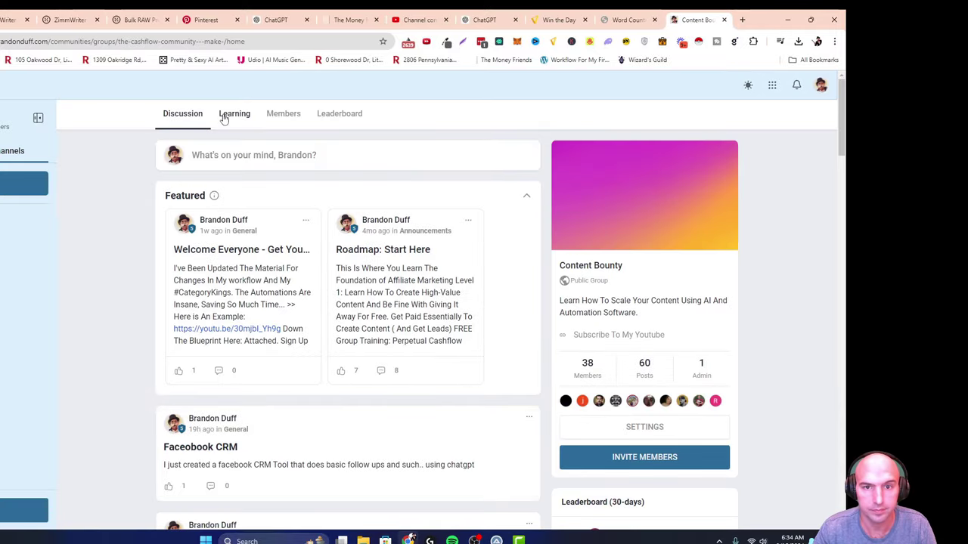
pyautogui.click(224, 118)
pyautogui.scroll(-1, 433, 250)
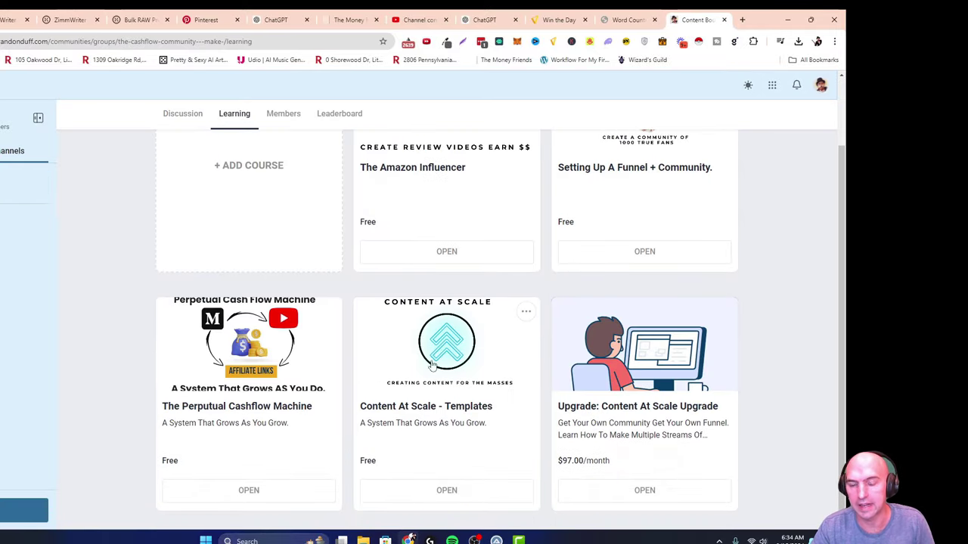
pyautogui.scroll(1, 433, 366)
# Step: Add the Zimmwriter 1 Click Blogging course to the group with a Free subscription
pyautogui.click(291, 249)
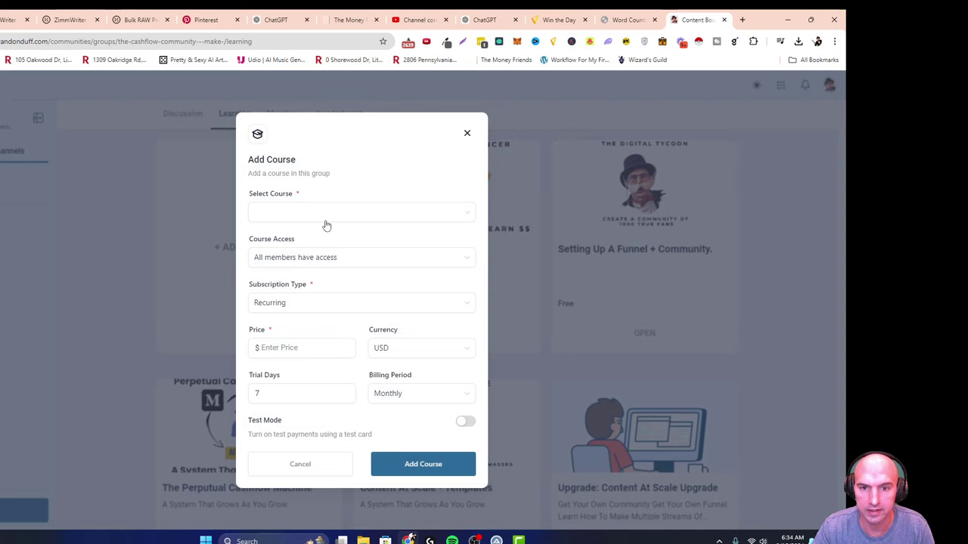
pyautogui.click(338, 214)
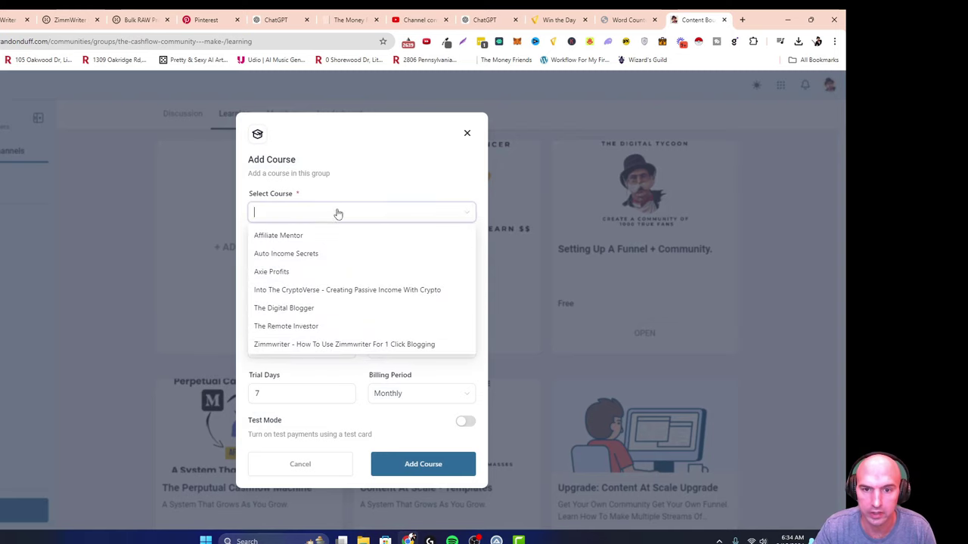
pyautogui.click(292, 344)
pyautogui.click(308, 301)
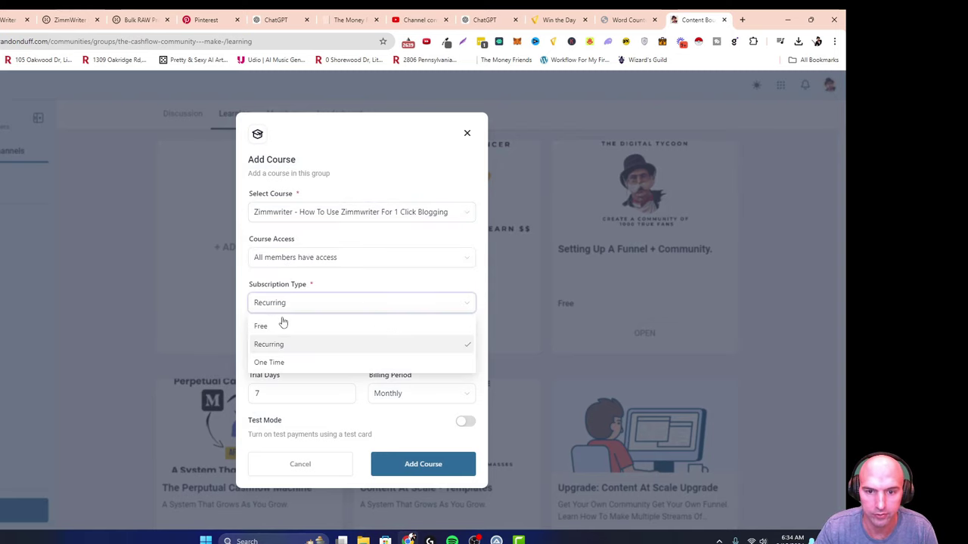
pyautogui.click(310, 326)
pyautogui.click(428, 406)
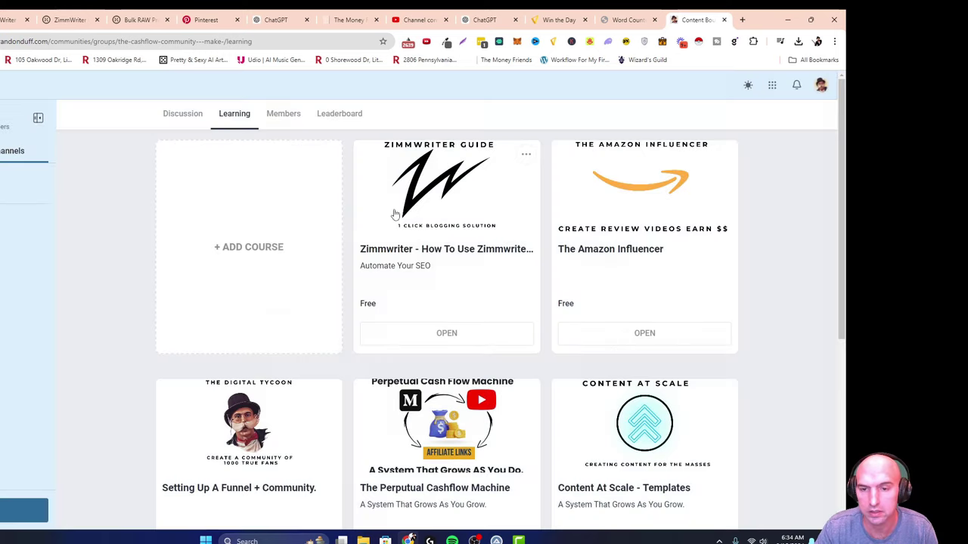
# Step: Move the Zimmwriter course card to sit right after The Amazon Influencer
pyautogui.click(525, 154)
pyautogui.click(508, 202)
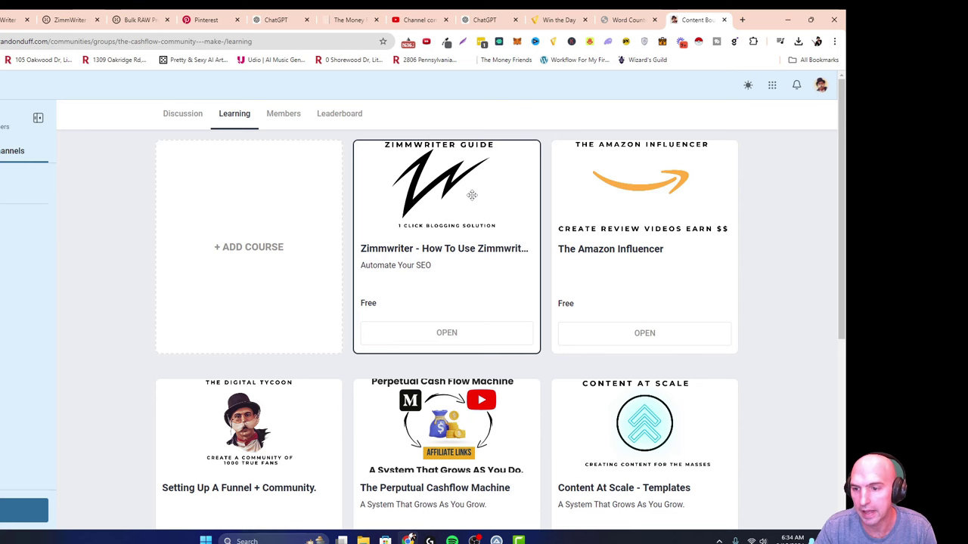
pyautogui.moveTo(472, 195); pyautogui.dragTo(446, 444)
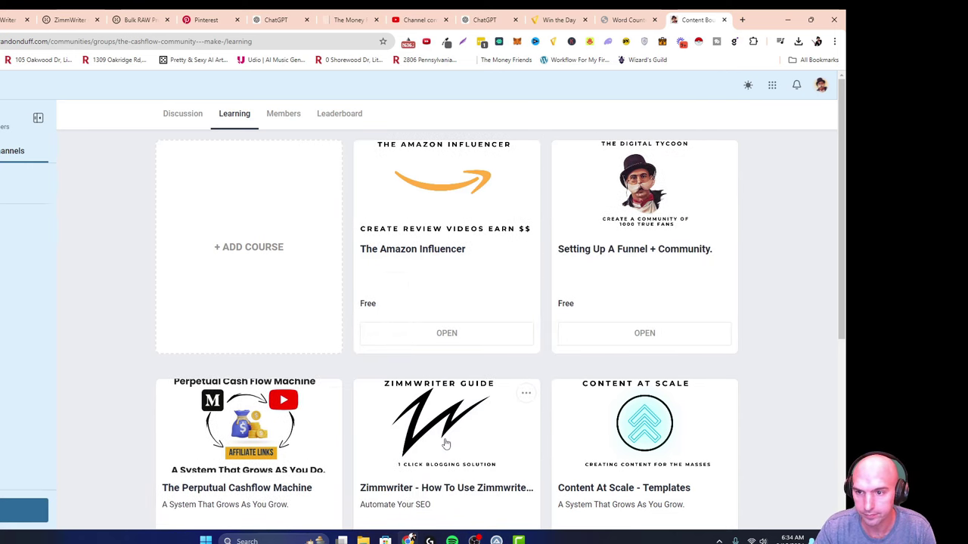
pyautogui.moveTo(446, 487); pyautogui.dragTo(560, 248)
pyautogui.moveTo(500, 407)
pyautogui.mouseDown()
pyautogui.moveTo(514, 215)
pyautogui.moveTo(501, 407)
pyautogui.mouseUp()
pyautogui.click(764, 347)
pyautogui.click(527, 397)
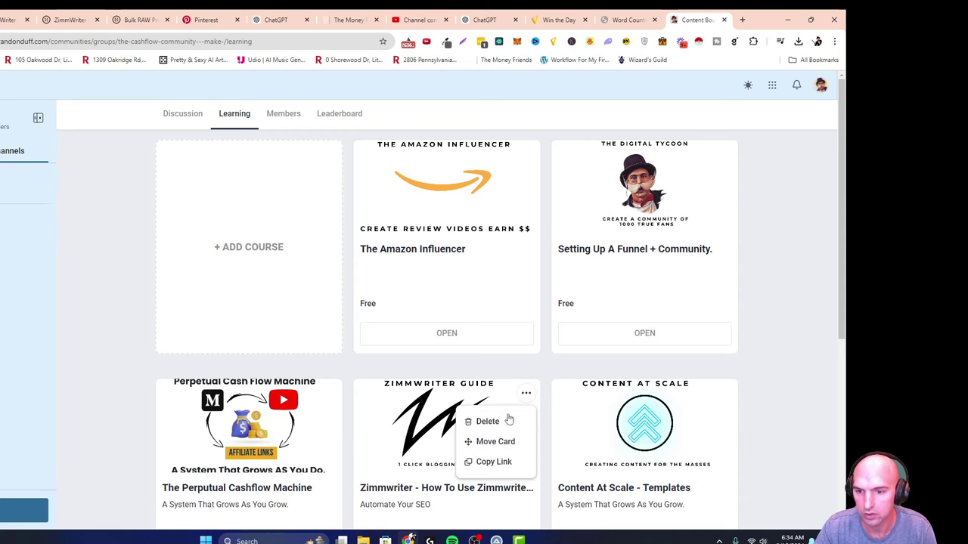
pyautogui.moveTo(484, 440); pyautogui.dragTo(571, 264)
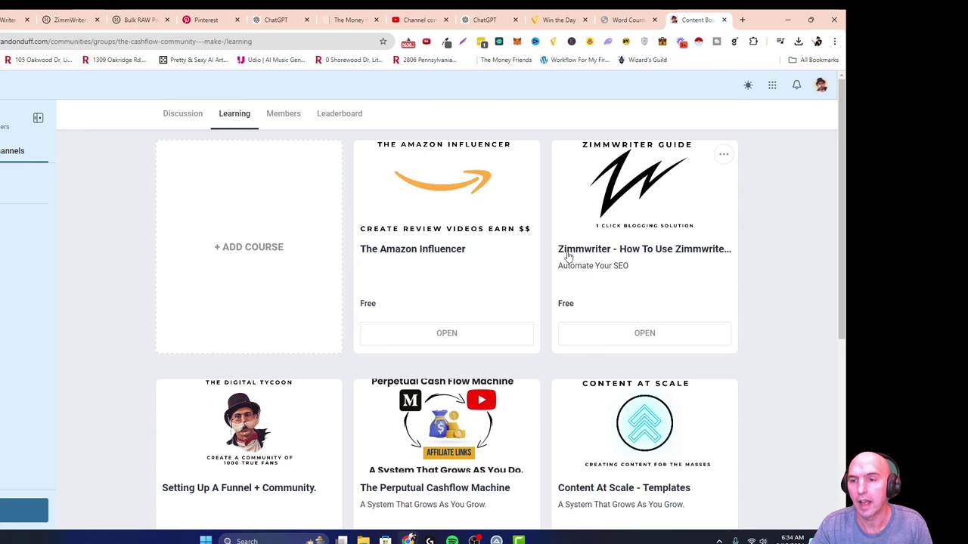
pyautogui.scroll(-1, 424, 241)
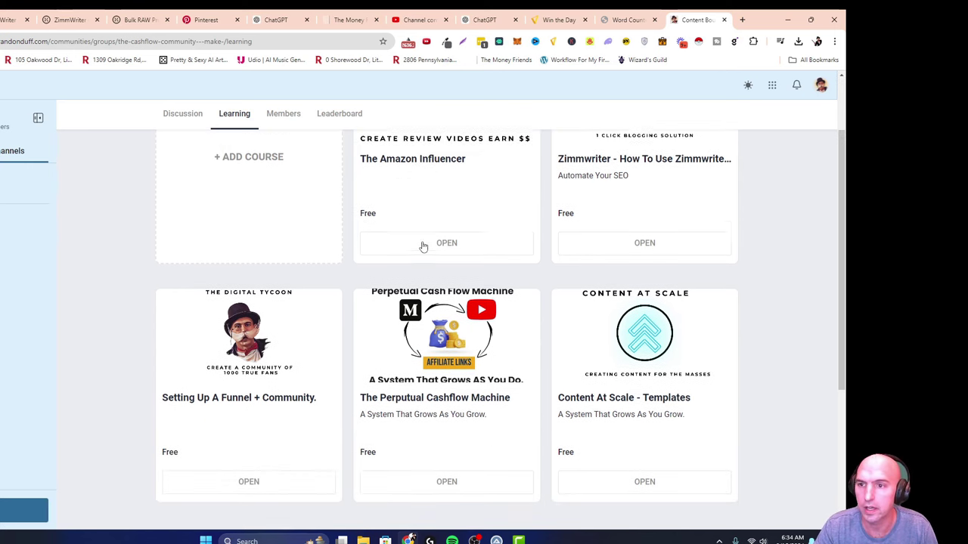
pyautogui.scroll(1, 424, 244)
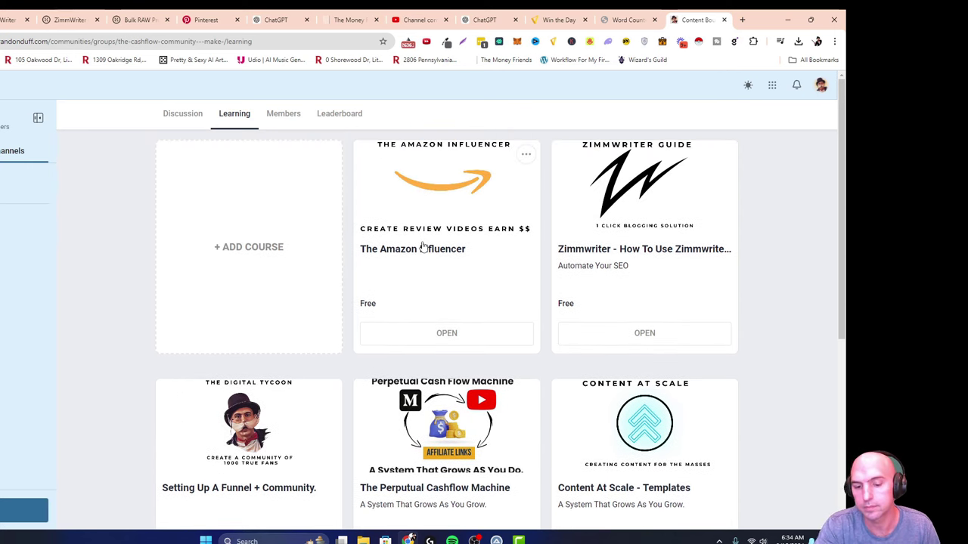